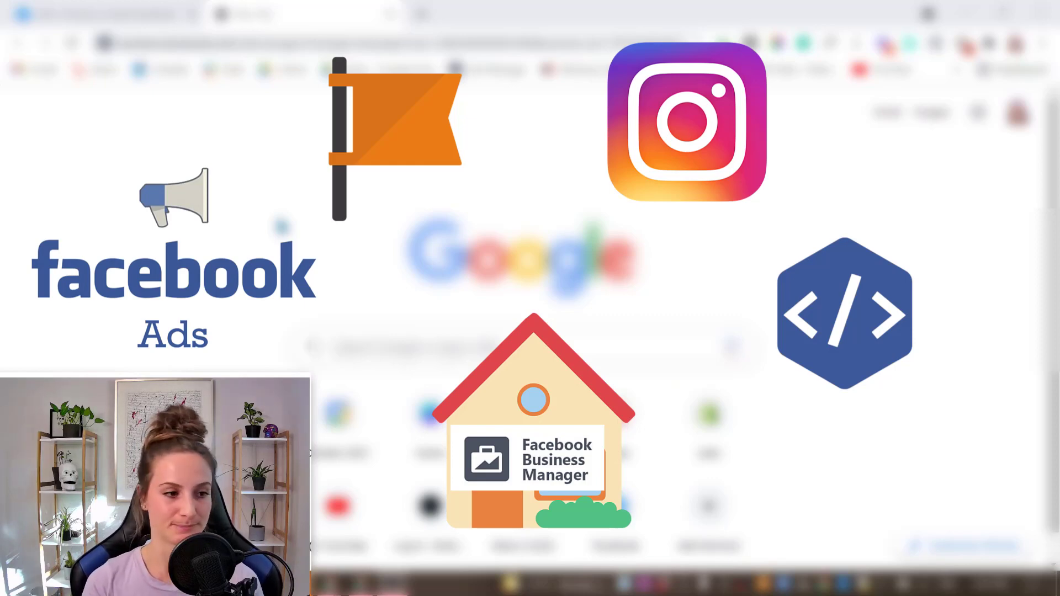
Open facebook.com in the empty browser tab.
{"action": "left_click", "coordinate": [393, 48]}
{"action": "type", "text": "facebook.com"}
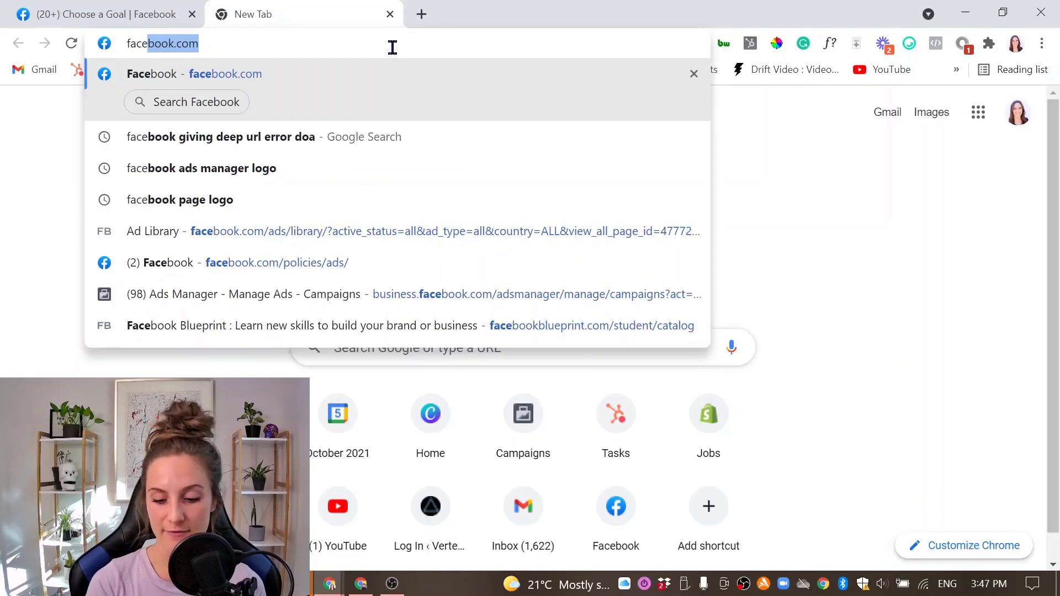
{"action": "key", "text": "Return"}
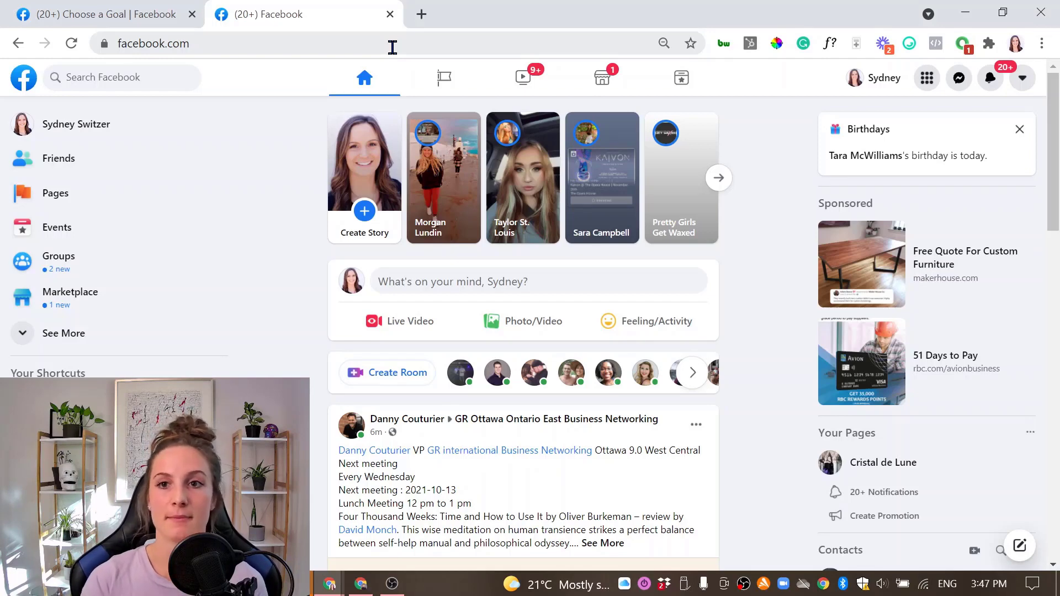
Open the Vertex Marketing Agency page from the list of managed Pages and dismiss its website promotion suggestion.
{"action": "left_click", "coordinate": [104, 203]}
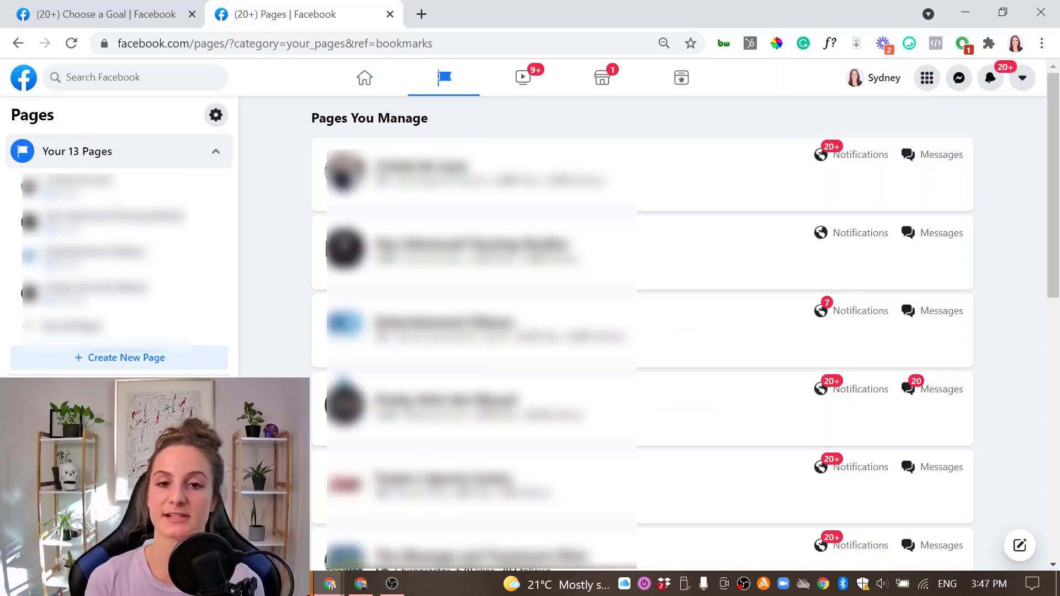
{"action": "scroll", "coordinate": [302, 377], "scroll_direction": "down", "scroll_amount": 7}
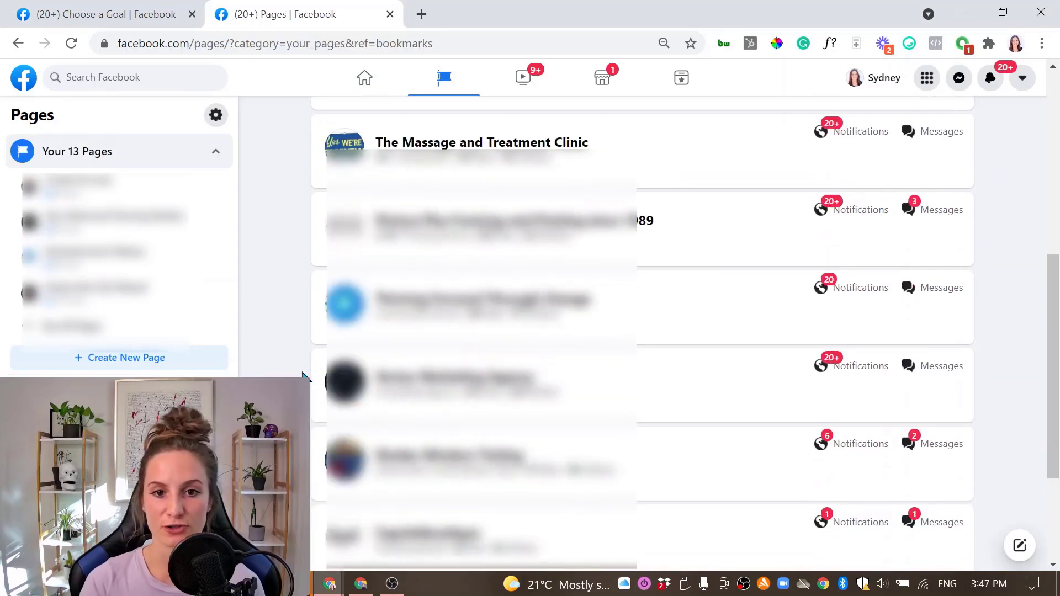
{"action": "scroll", "coordinate": [309, 364], "scroll_direction": "down", "scroll_amount": 2}
{"action": "left_click", "coordinate": [405, 250]}
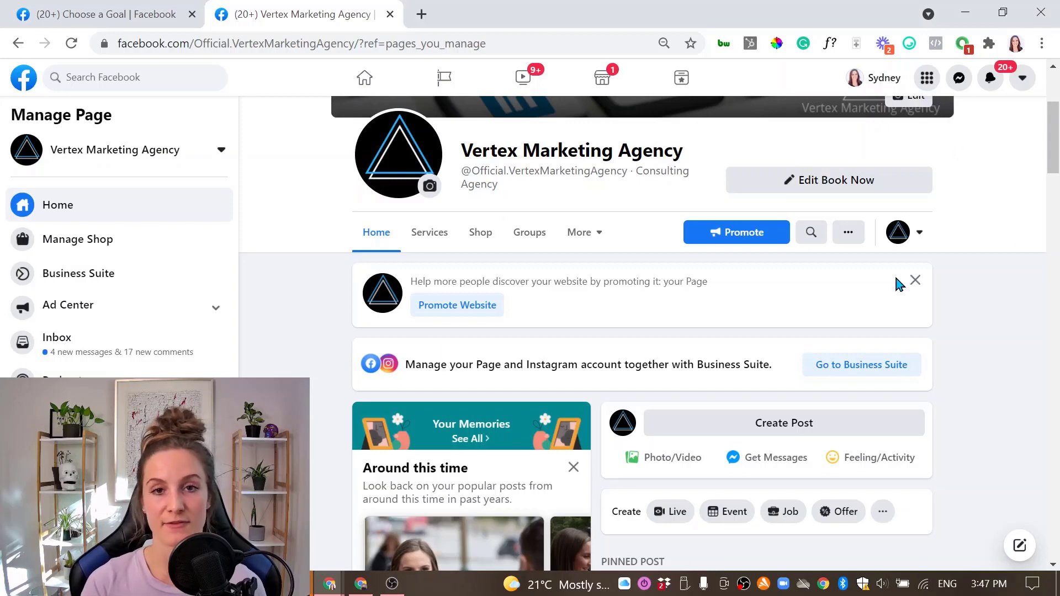
{"action": "left_click", "coordinate": [914, 281]}
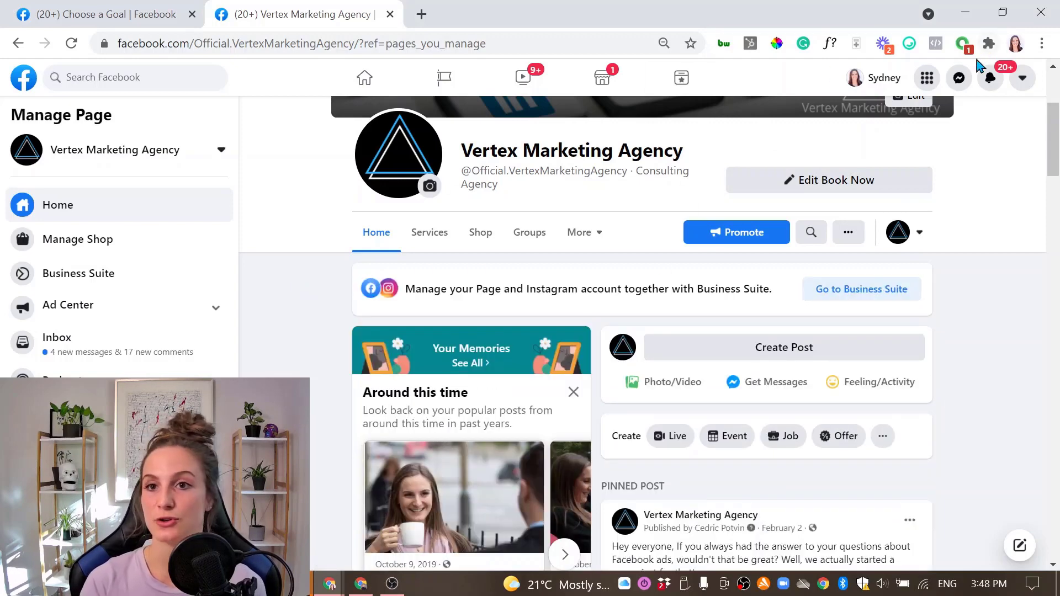
Open Ads Manager through Facebook's Professional Ads entry and show the personal ad account's campaigns table.
{"action": "left_click", "coordinate": [927, 78]}
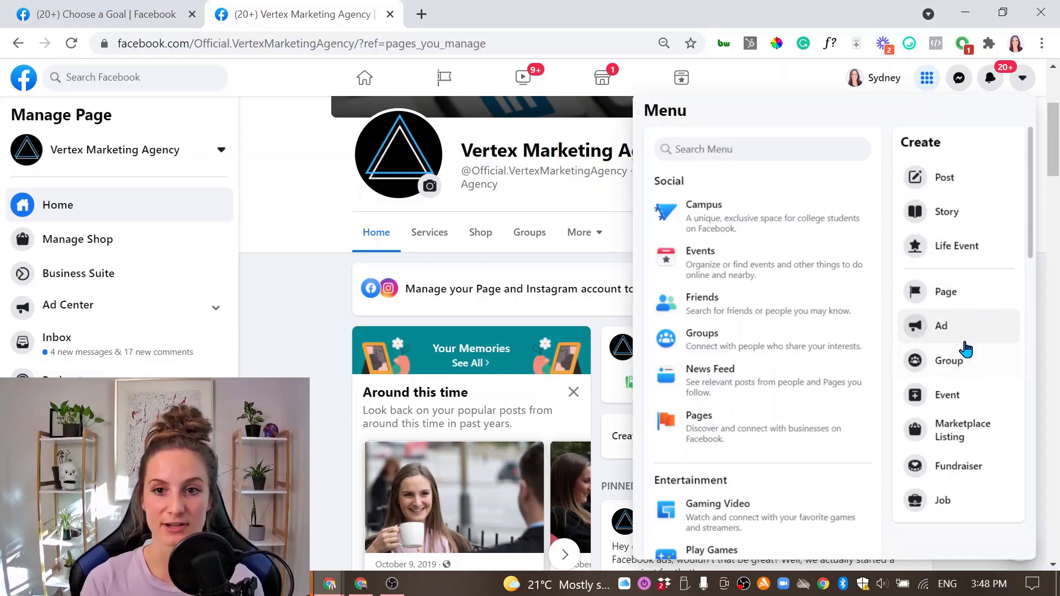
{"action": "scroll", "coordinate": [800, 348], "scroll_direction": "down", "scroll_amount": 12}
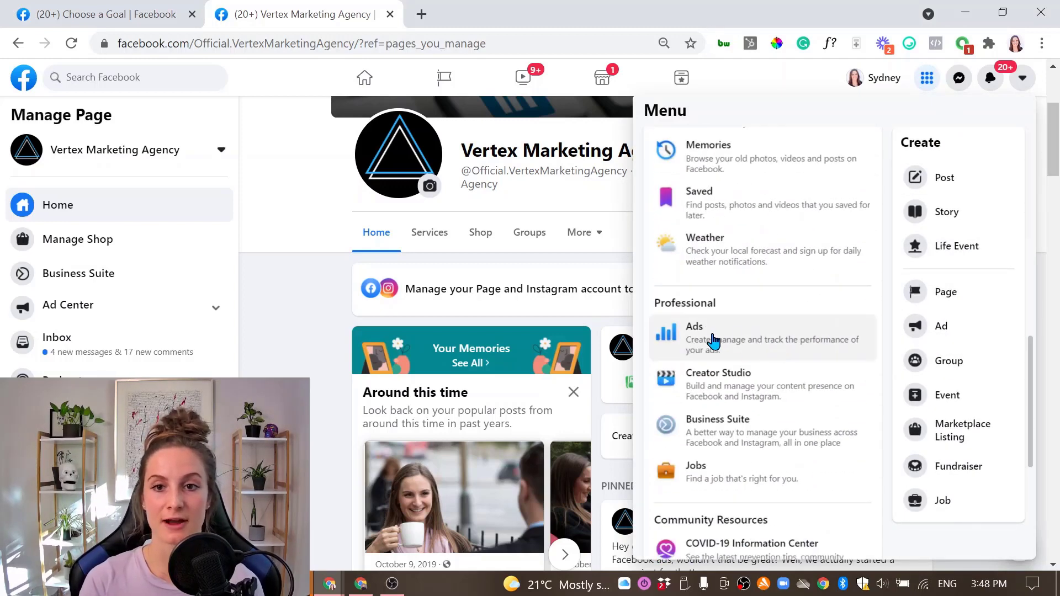
{"action": "left_click", "coordinate": [788, 342]}
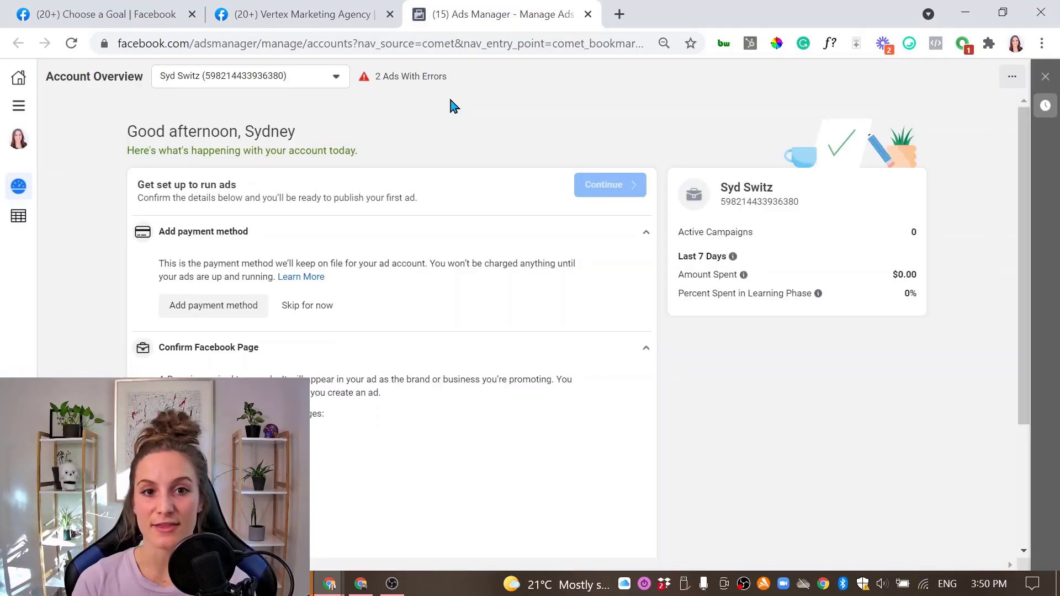
{"action": "left_click", "coordinate": [18, 220]}
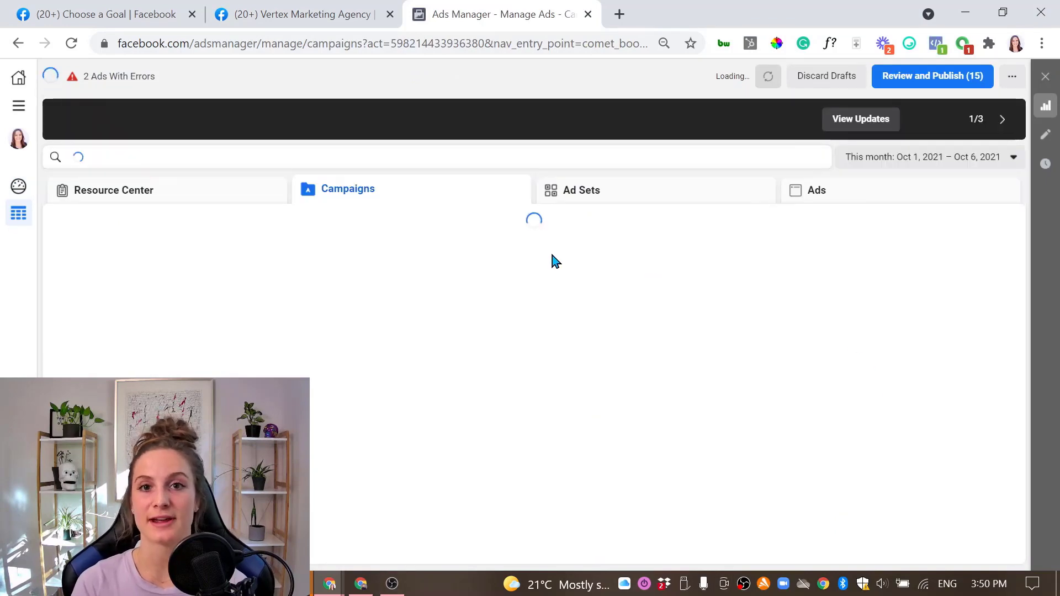
Return to the Vertex Marketing Agency page and look through its Ad Center overview.
{"action": "left_click", "coordinate": [363, 9]}
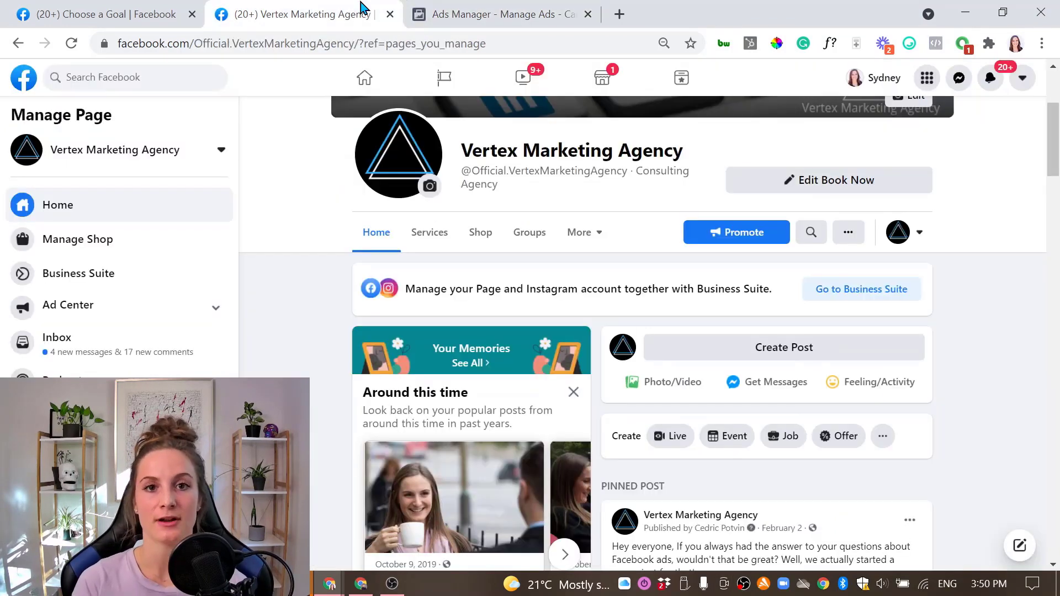
{"action": "left_click", "coordinate": [78, 318]}
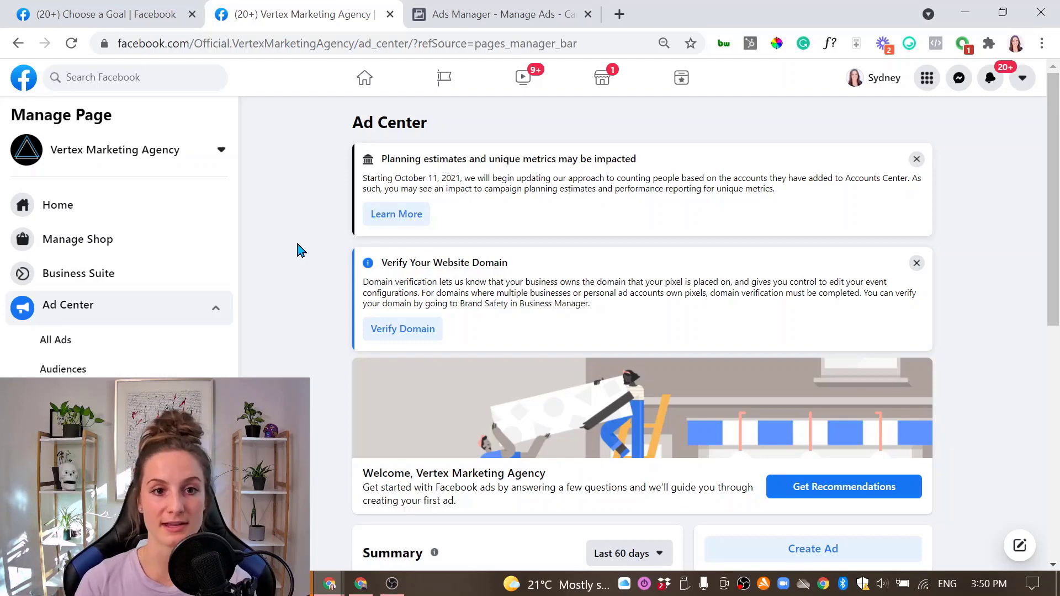
{"action": "scroll", "coordinate": [298, 250], "scroll_direction": "down", "scroll_amount": 3}
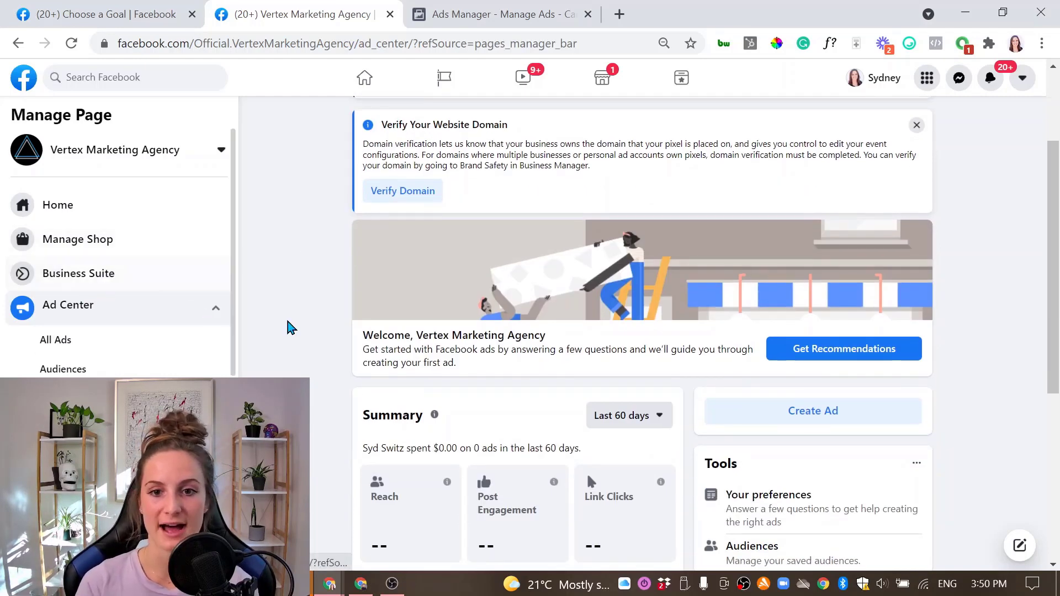
{"action": "scroll", "coordinate": [291, 327], "scroll_direction": "down", "scroll_amount": 6}
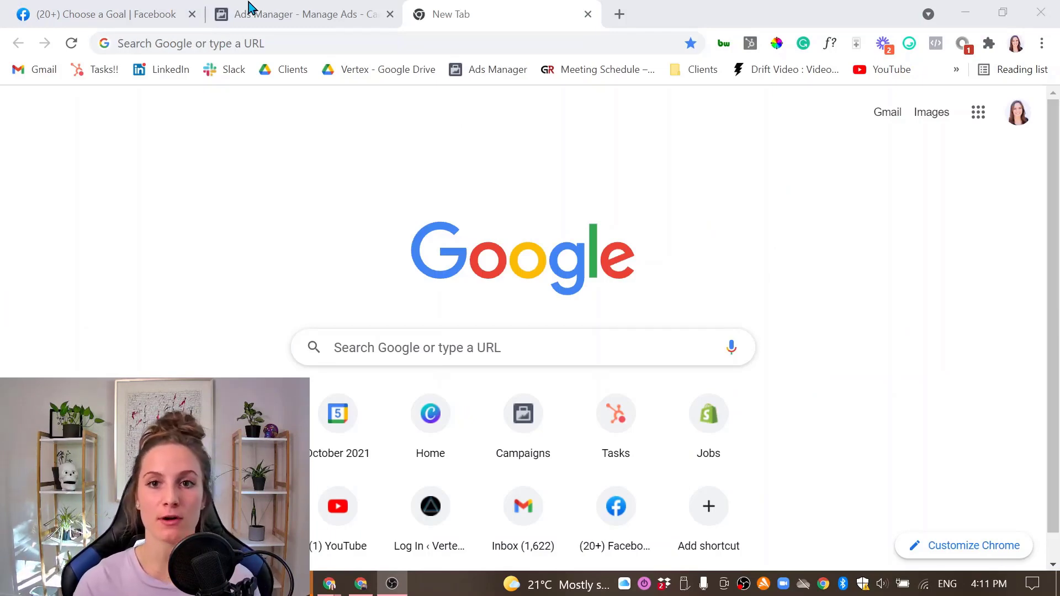
{"action": "left_click", "coordinate": [243, 41]}
{"action": "type", "text": "https://business.facebook.com/"}
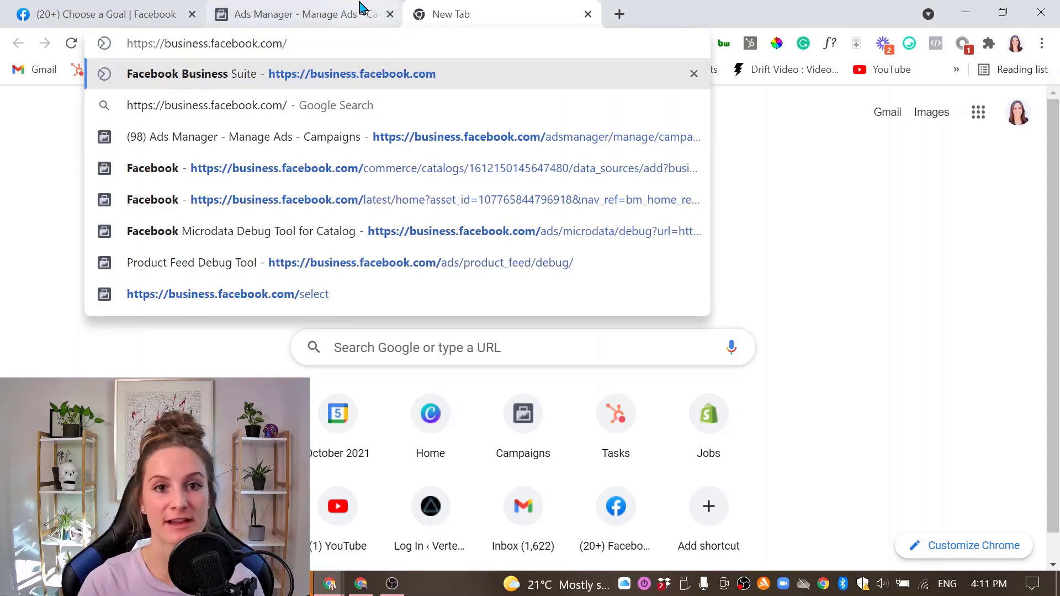
{"action": "key", "text": "Return"}
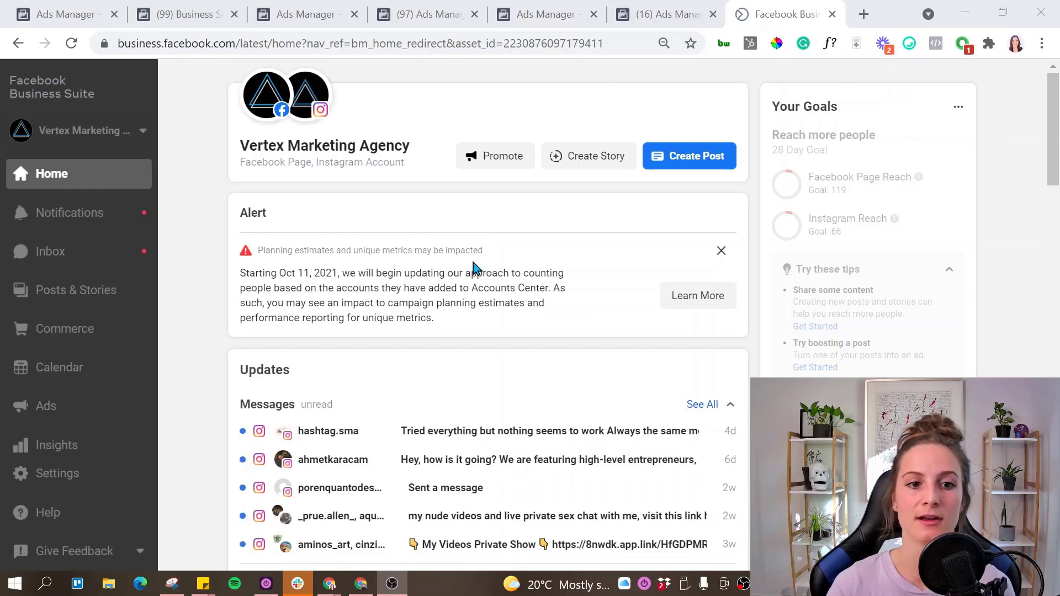
{"action": "left_click", "coordinate": [137, 552]}
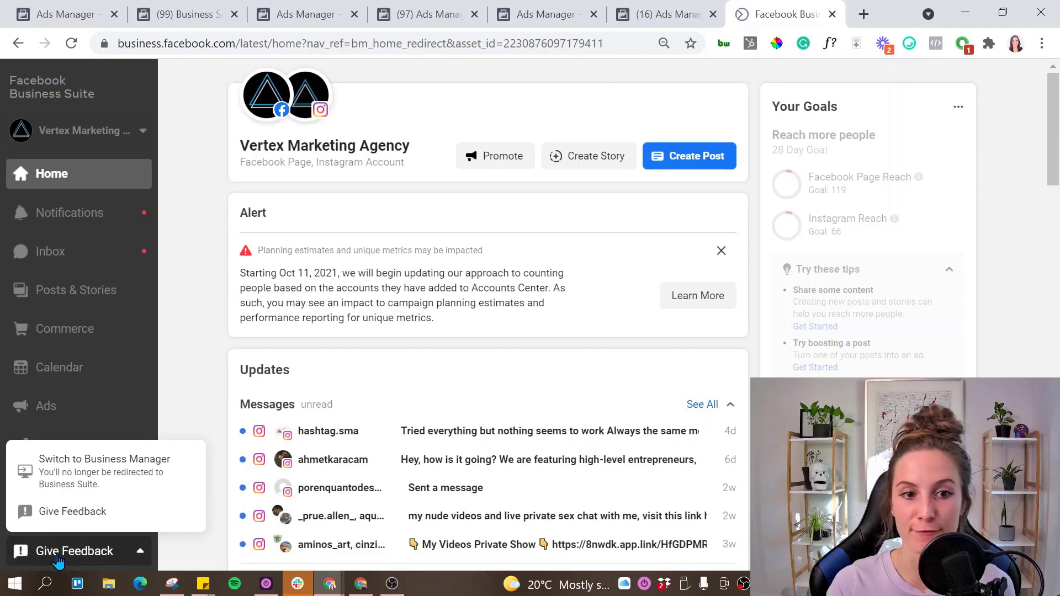
{"action": "left_click", "coordinate": [142, 473]}
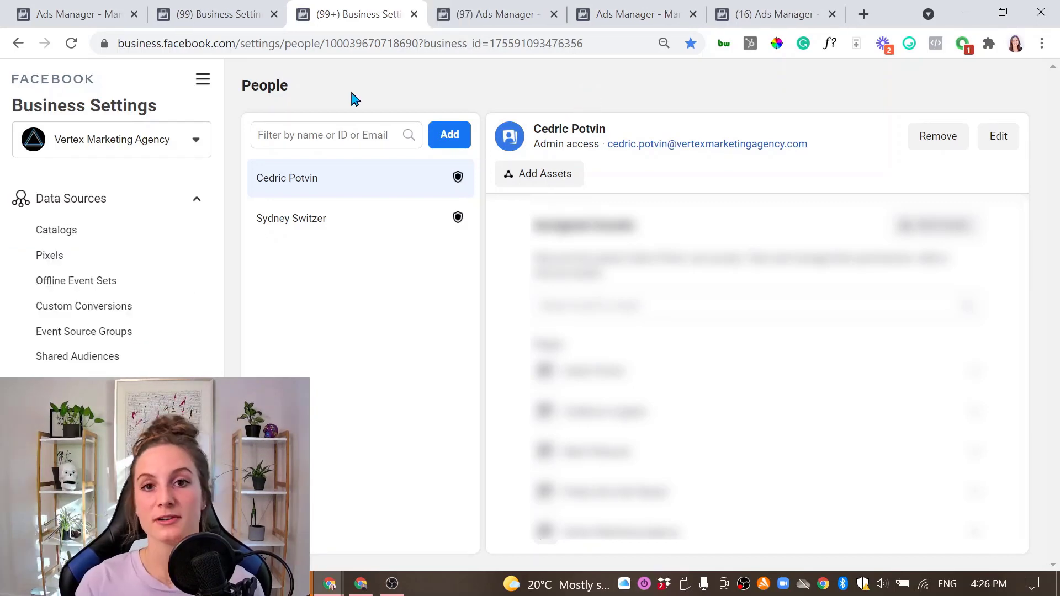
Go from Business Settings to Ads Manager and dismiss the default attribution setting notice along with its confirmation message.
{"action": "left_click", "coordinate": [200, 82]}
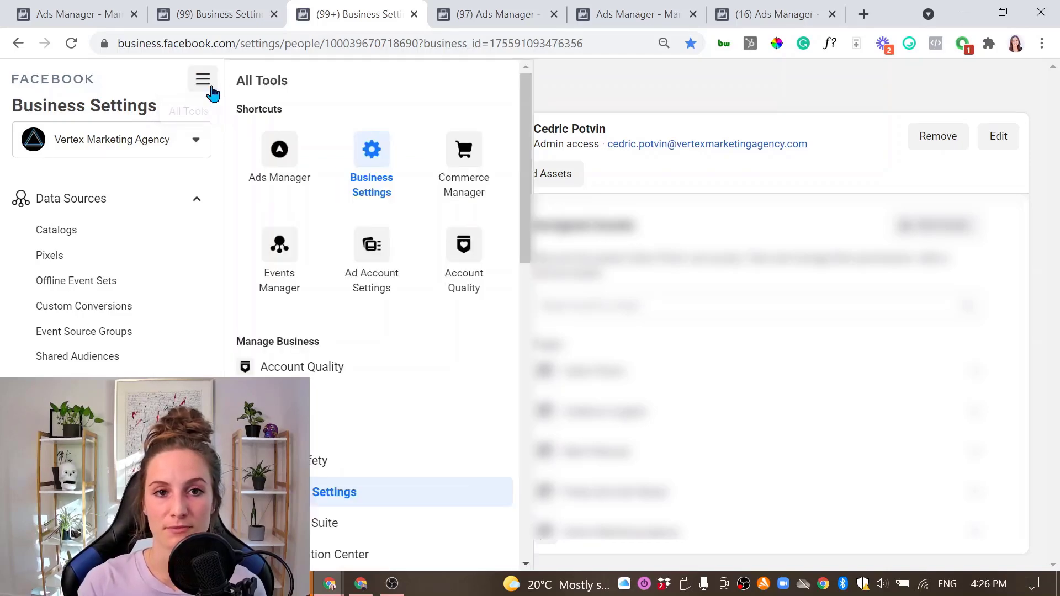
{"action": "left_click", "coordinate": [296, 149]}
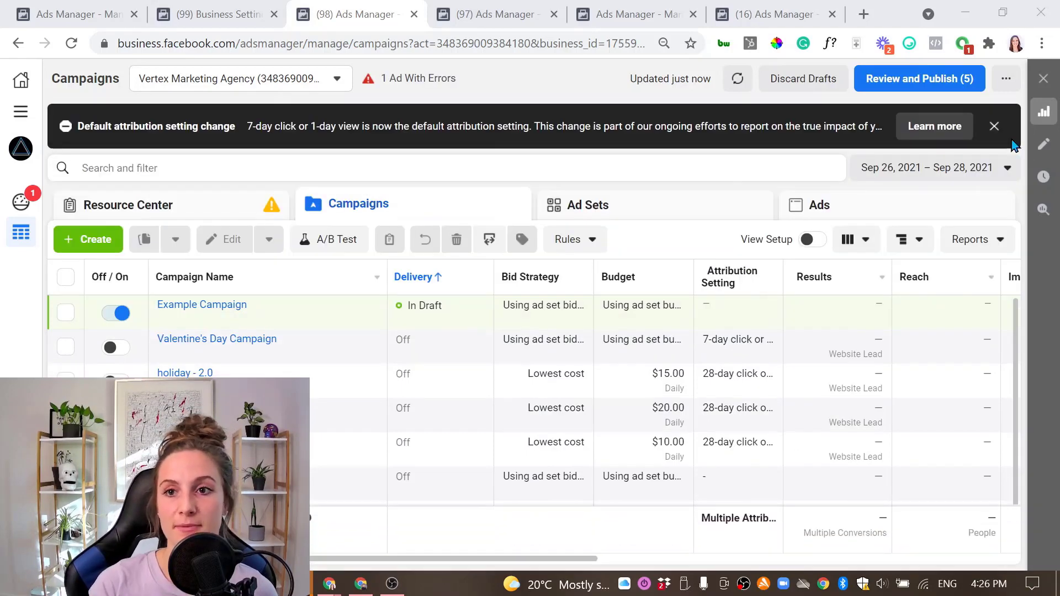
{"action": "left_click", "coordinate": [994, 126]}
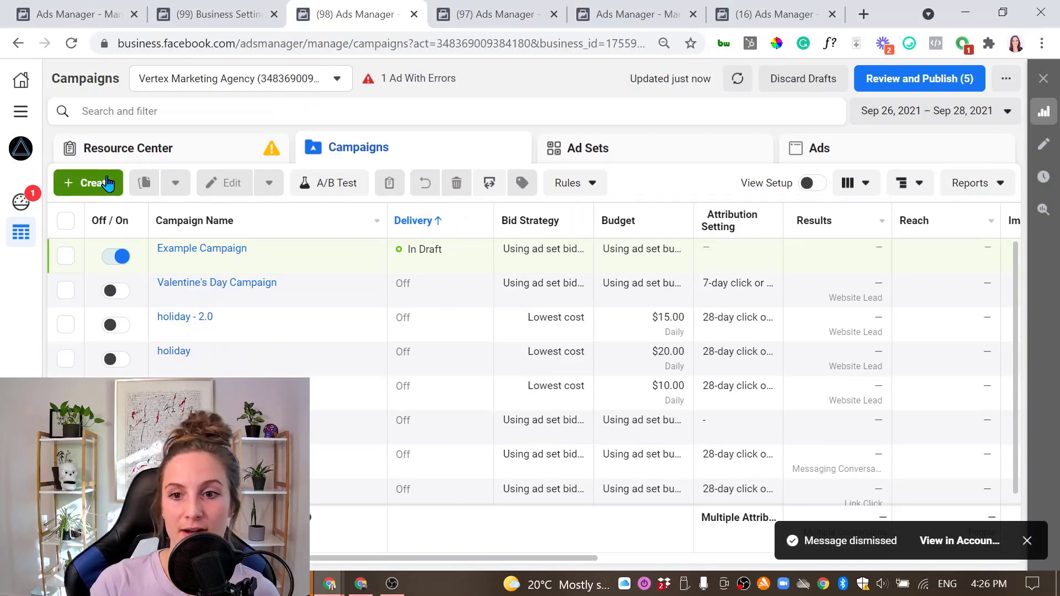
{"action": "left_click", "coordinate": [1036, 545]}
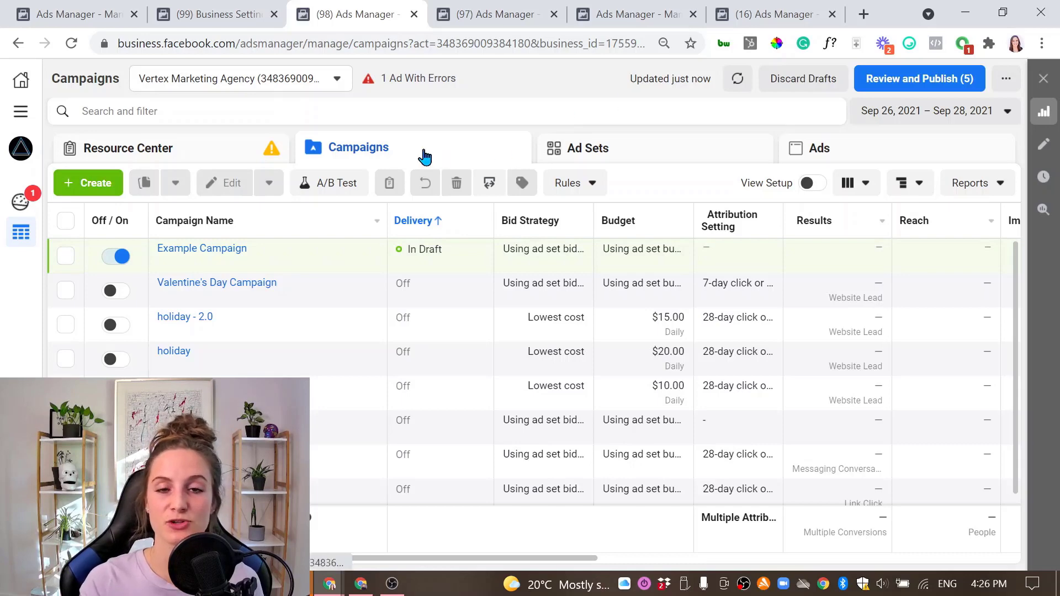
View the Vertex Marketing Agency ad account at the ad set level and the ad level.
{"action": "left_click", "coordinate": [599, 148]}
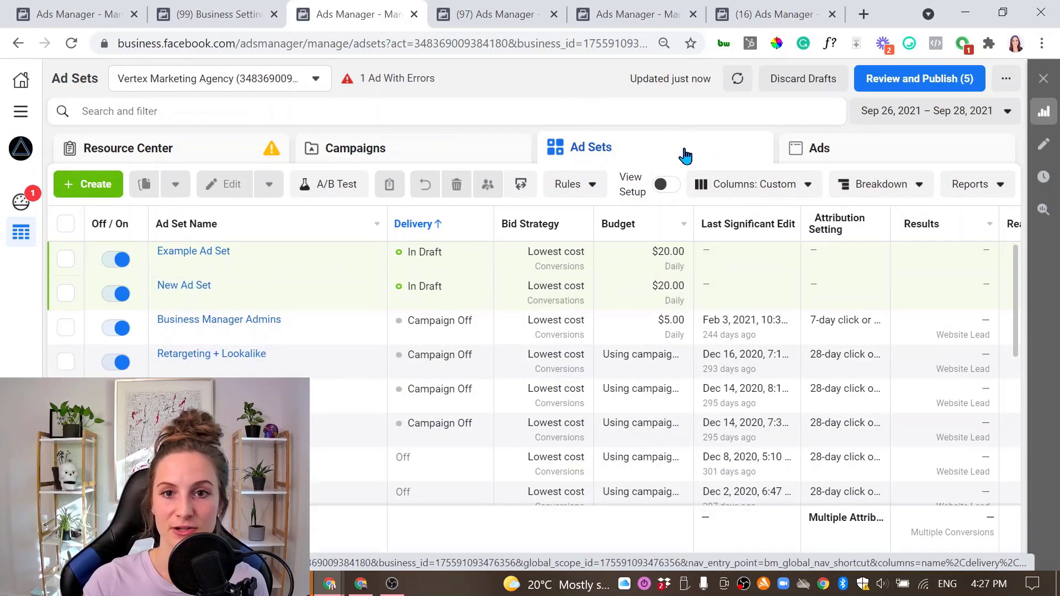
{"action": "left_click", "coordinate": [853, 155]}
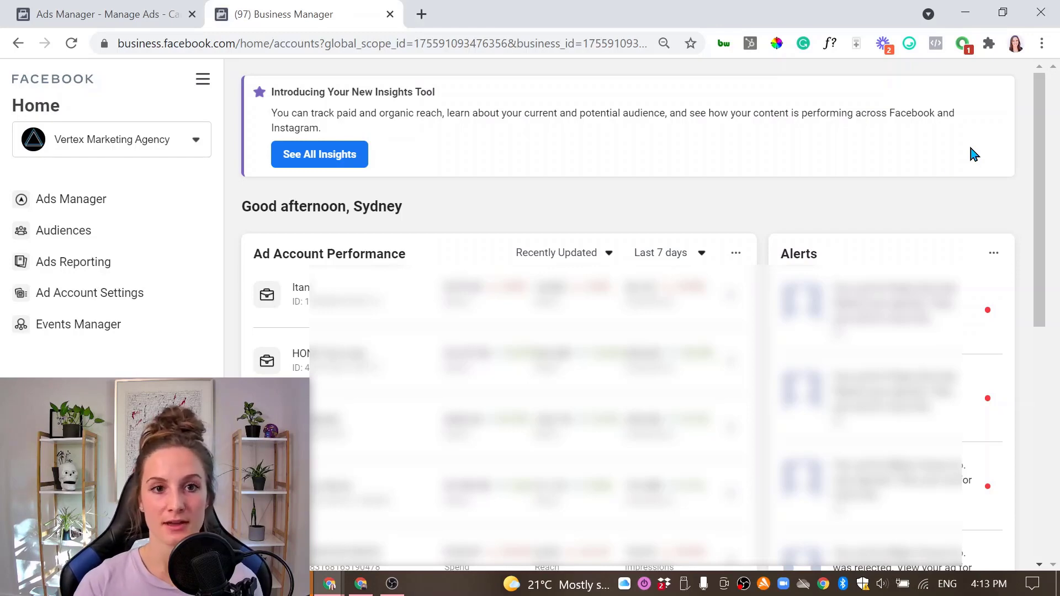
{"action": "left_click_drag", "start_coordinate": [266, 249], "coordinate": [414, 243]}
{"action": "left_click", "coordinate": [415, 243]}
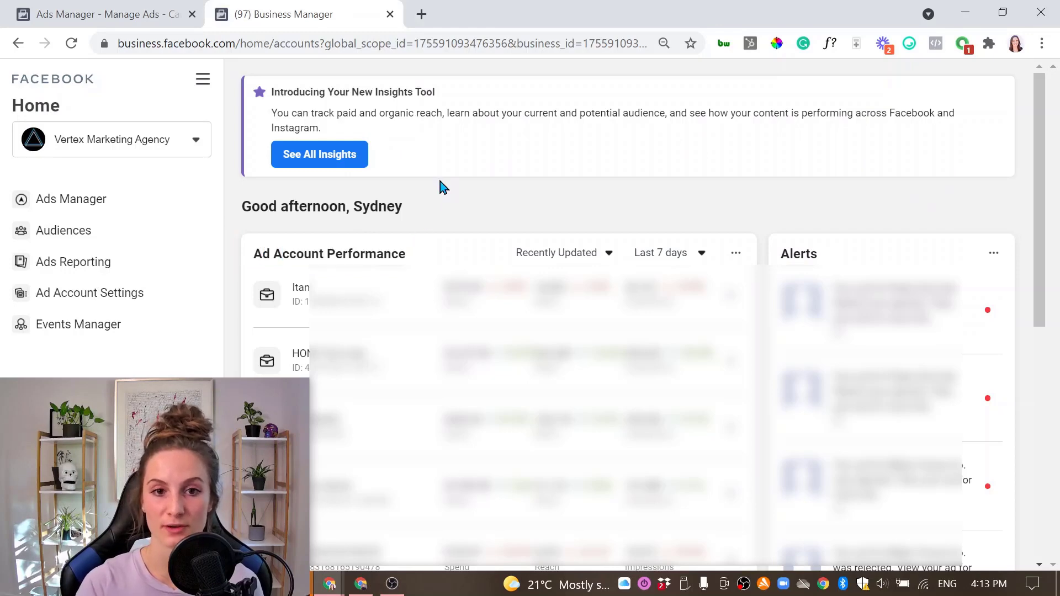
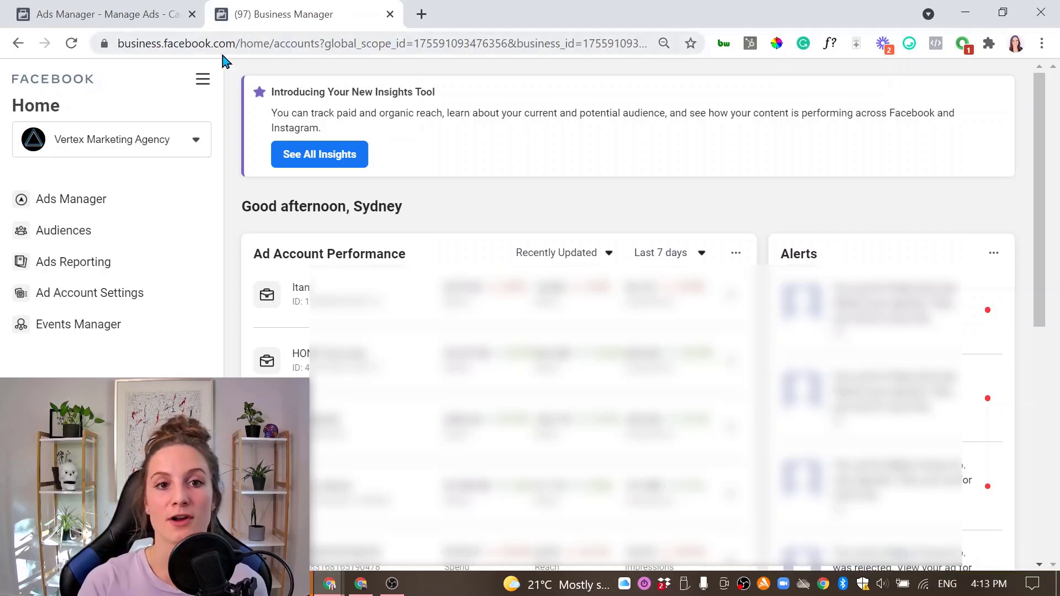
Open Business Settings from the Business Manager home and bookmark it in the Bookmarks bar folder as Business Settings.
{"action": "left_click", "coordinate": [204, 79]}
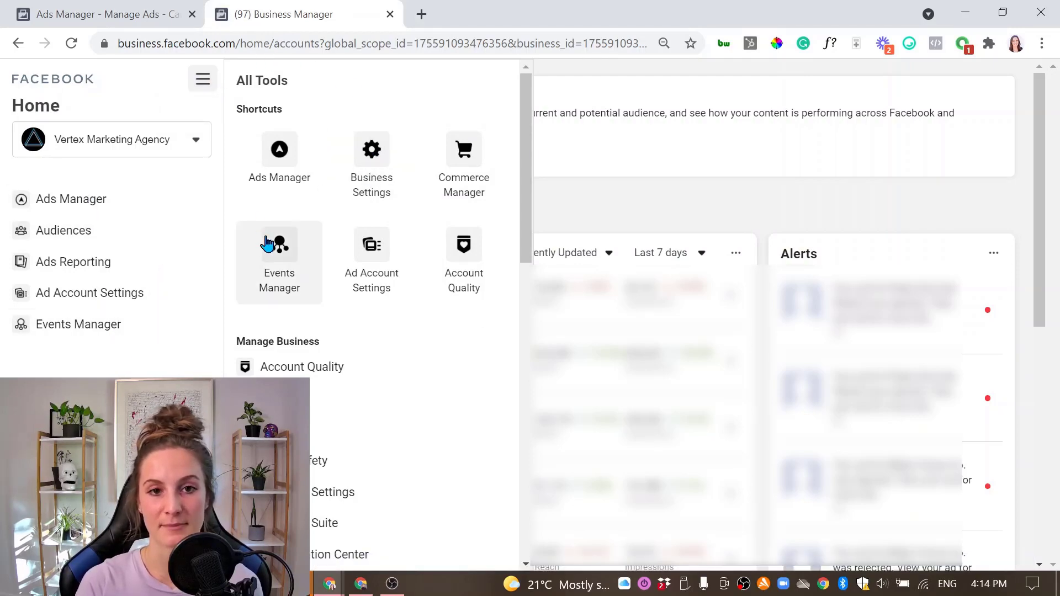
{"action": "left_click", "coordinate": [366, 172]}
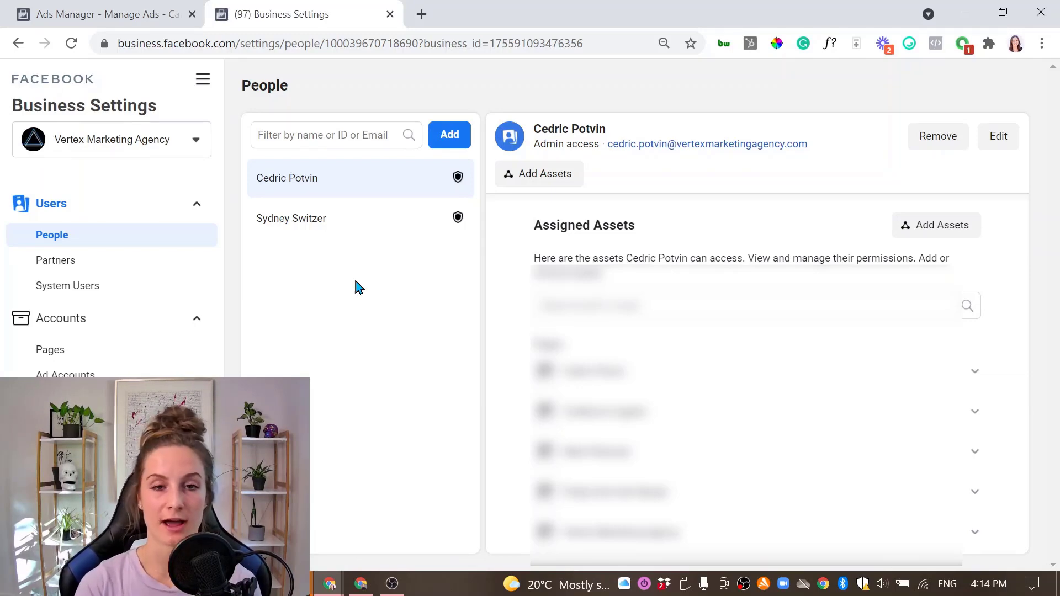
{"action": "left_click", "coordinate": [690, 44]}
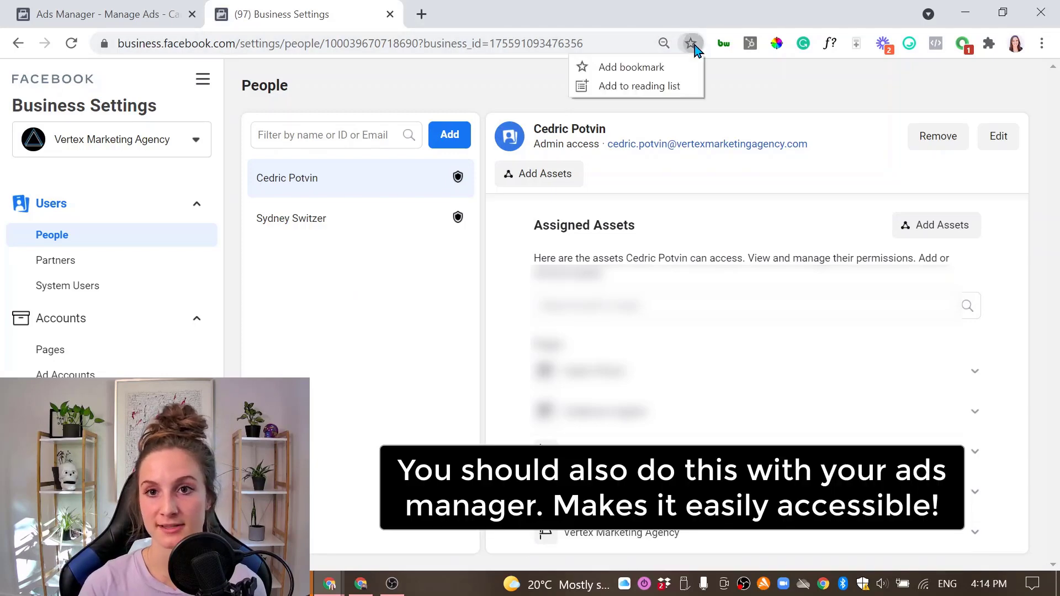
{"action": "left_click", "coordinate": [678, 67]}
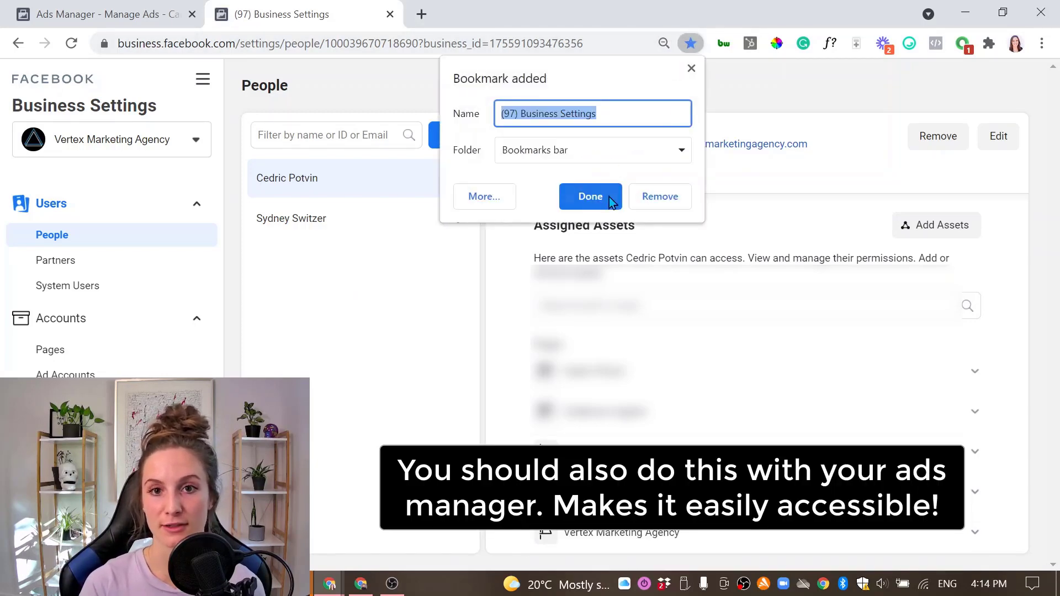
{"action": "left_click_drag", "start_coordinate": [520, 114], "coordinate": [473, 119]}
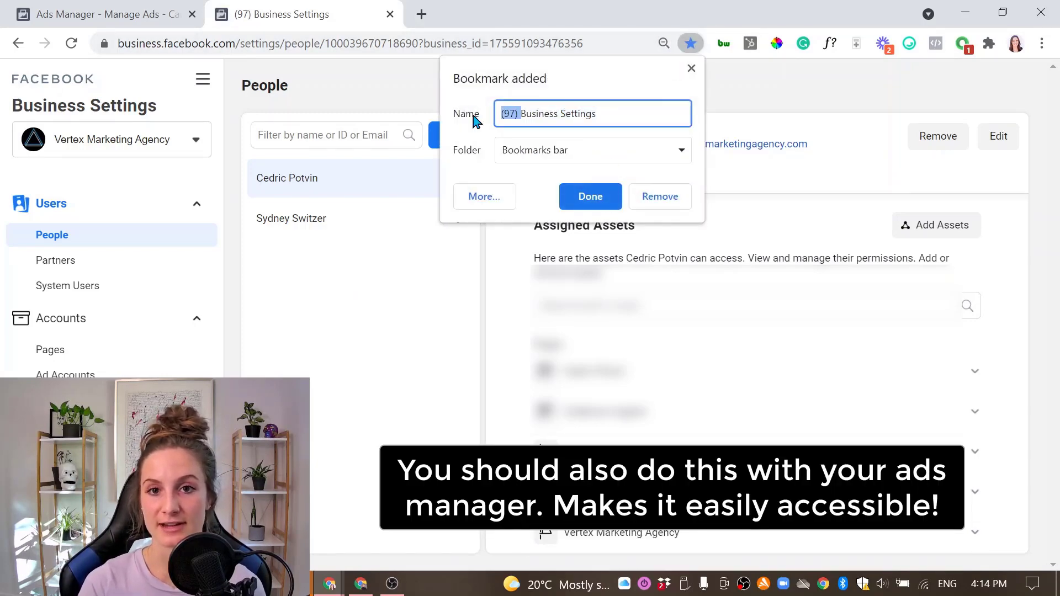
{"action": "key", "text": "BackSpace"}
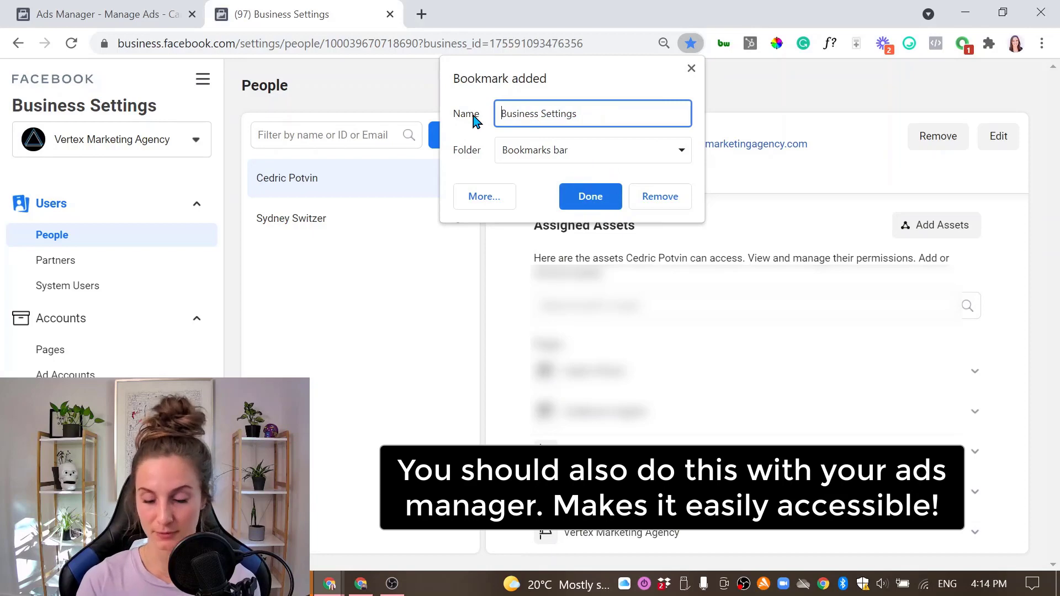
{"action": "left_click", "coordinate": [589, 197]}
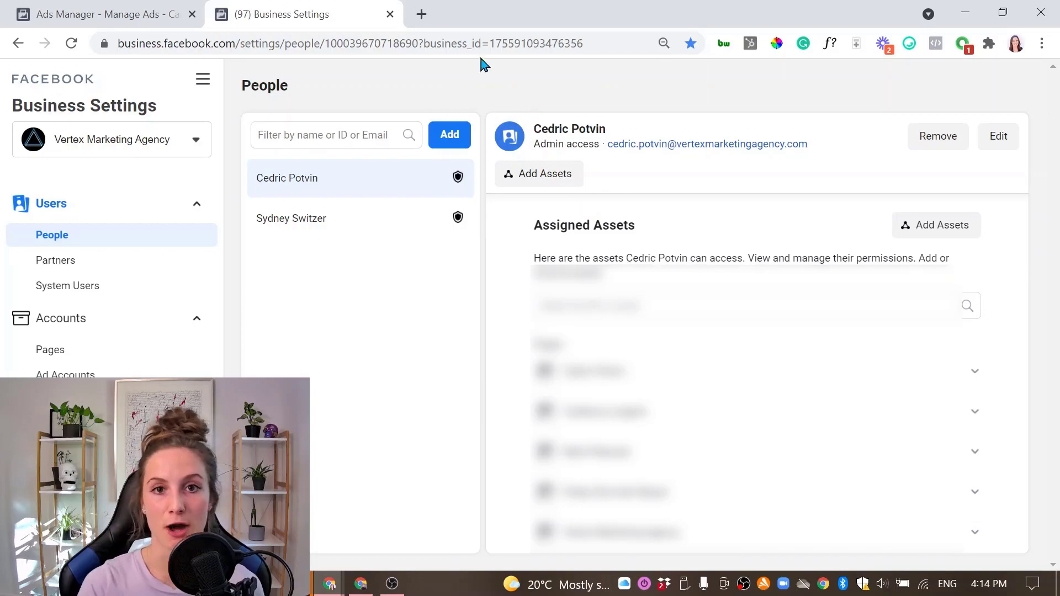
Find the Business Settings bookmark among the overflow bookmarks in a new browser tab.
{"action": "left_click", "coordinate": [421, 14]}
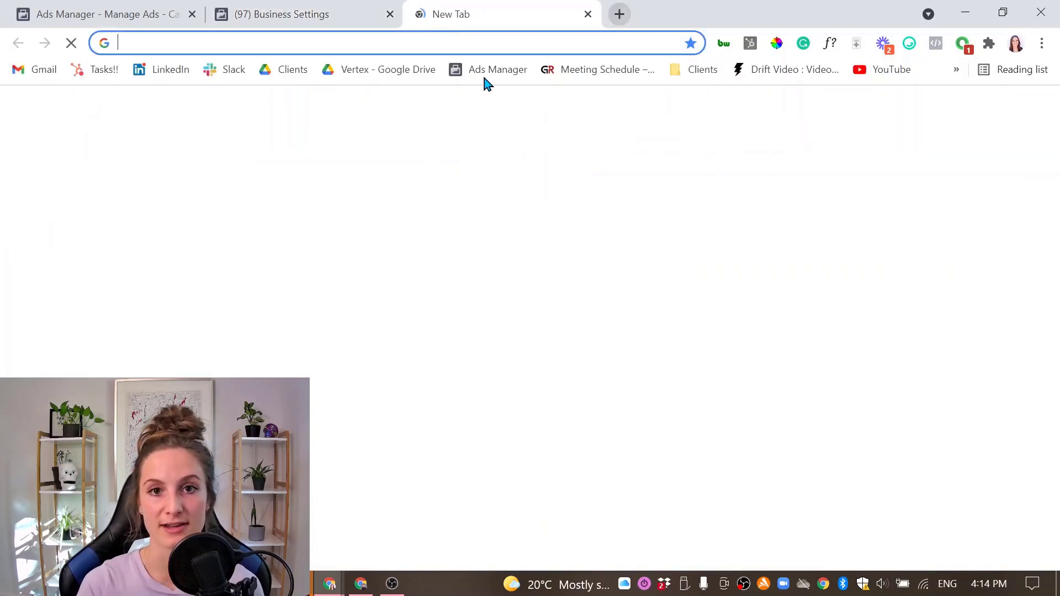
{"action": "left_click", "coordinate": [956, 69]}
{"action": "scroll", "coordinate": [861, 469], "scroll_direction": "down", "scroll_amount": 3}
{"action": "scroll", "coordinate": [853, 501], "scroll_direction": "down", "scroll_amount": 15}
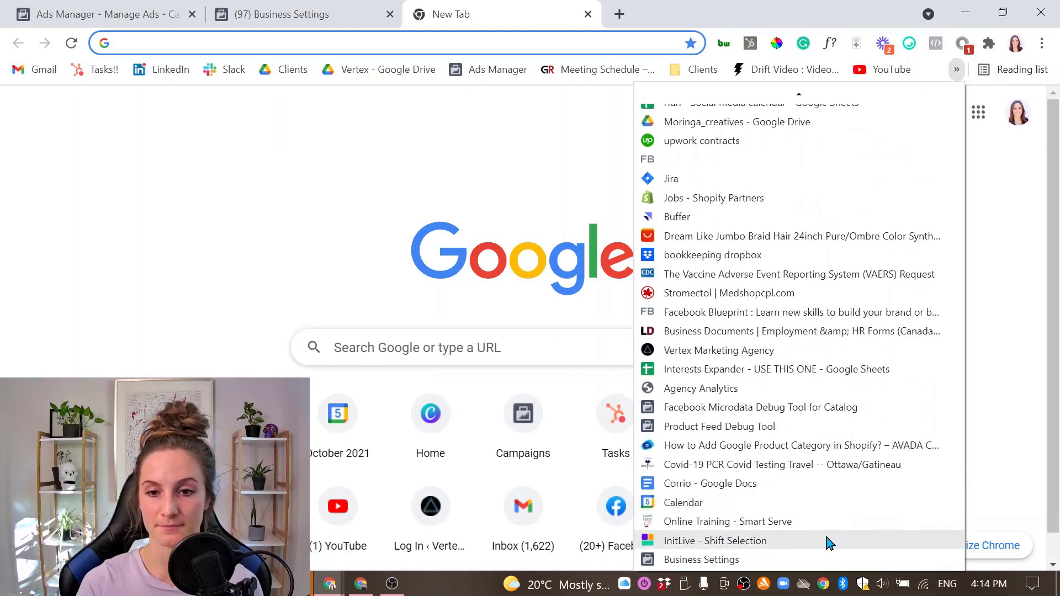
Place the Business Settings bookmark between Vertex - Google Drive and Ads Manager on the bookmarks bar, and open it.
{"action": "left_click_drag", "start_coordinate": [730, 560], "coordinate": [438, 81]}
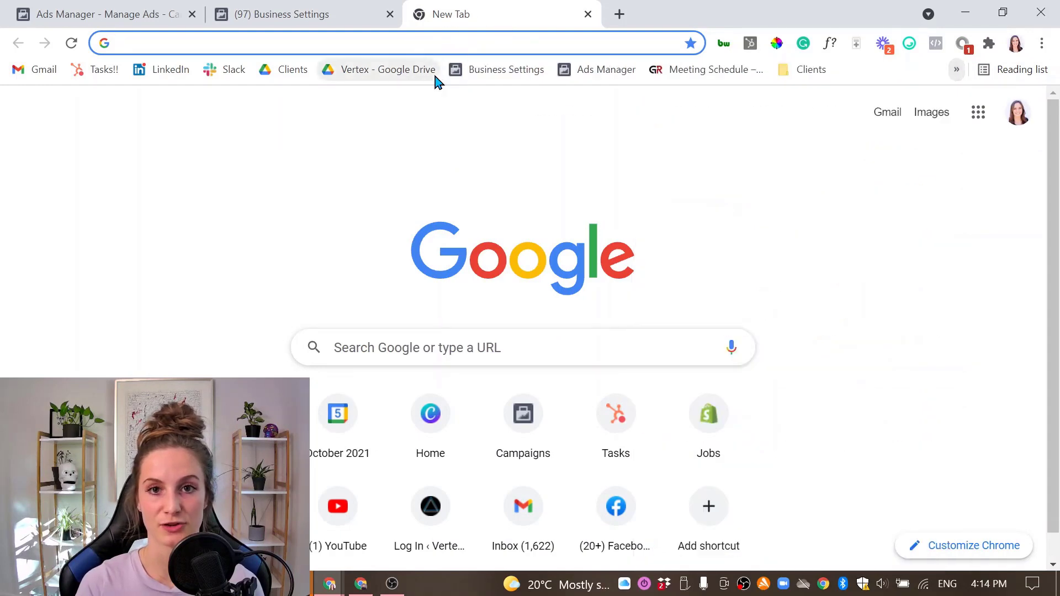
{"action": "left_click", "coordinate": [500, 72]}
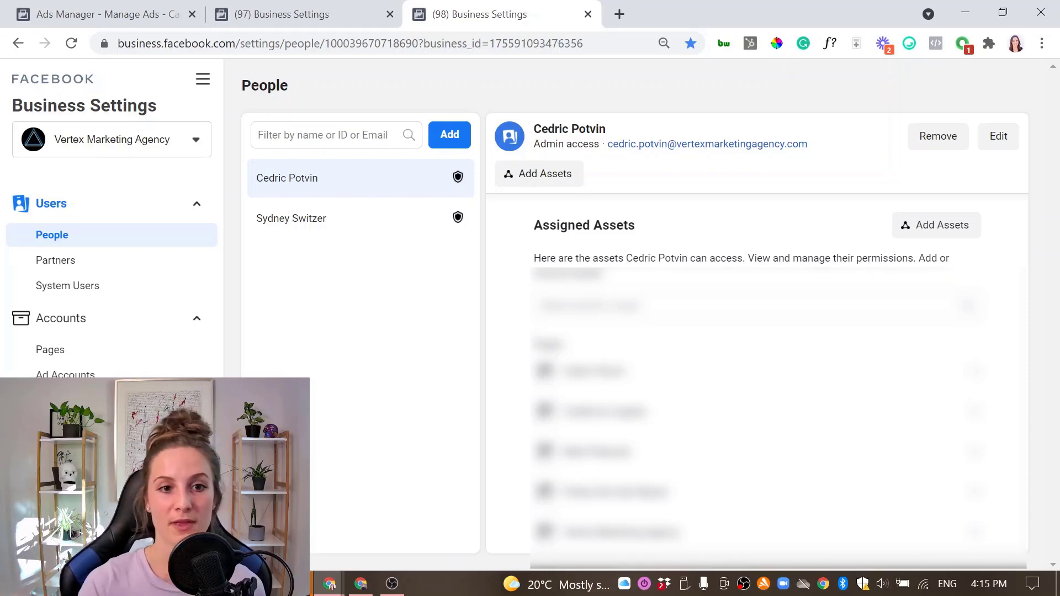
Look at the Pages and Ad Accounts sections of Business Settings and browse the list of Pages.
{"action": "left_click", "coordinate": [112, 355]}
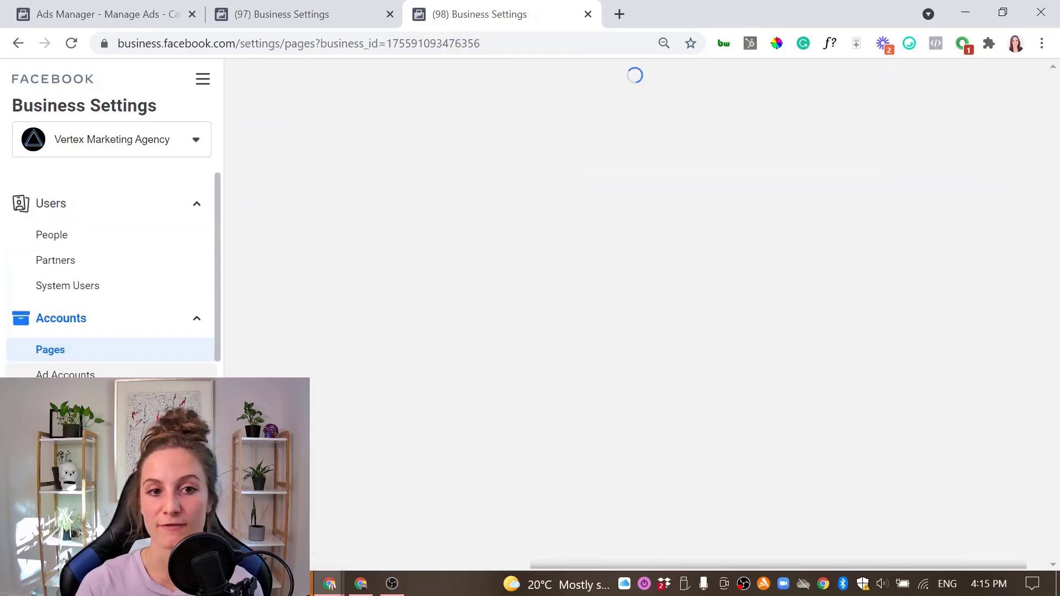
{"action": "left_click", "coordinate": [66, 373]}
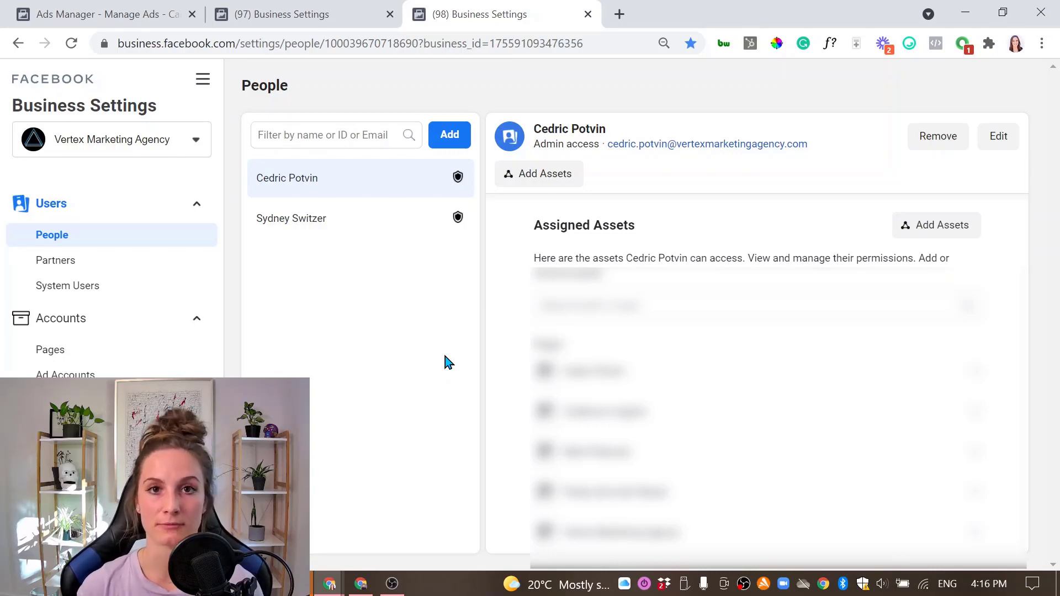
{"action": "left_click", "coordinate": [108, 351]}
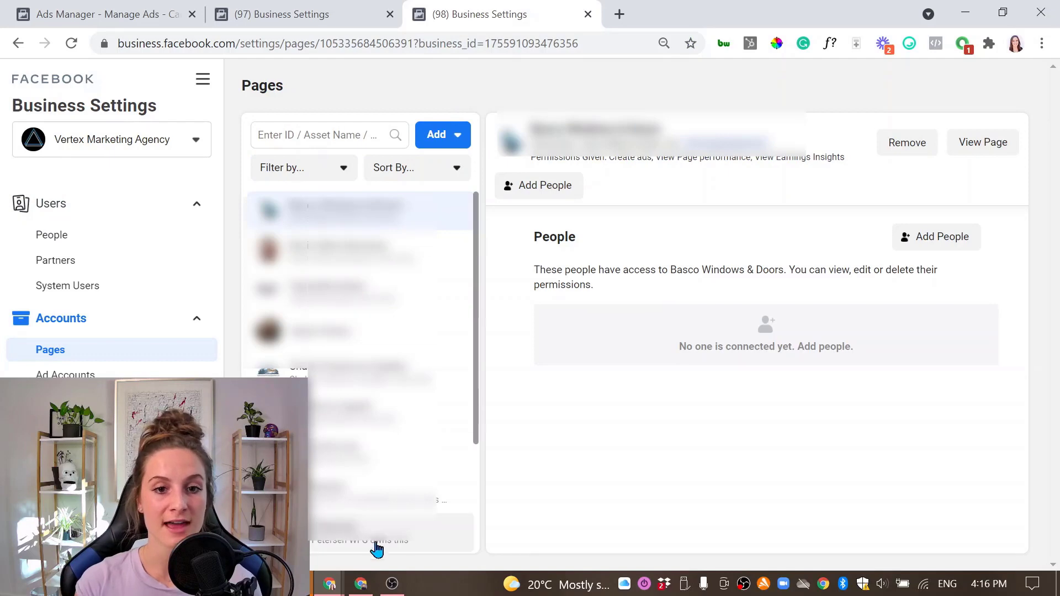
{"action": "left_click", "coordinate": [475, 260]}
{"action": "scroll", "coordinate": [478, 364], "scroll_direction": "down", "scroll_amount": 3}
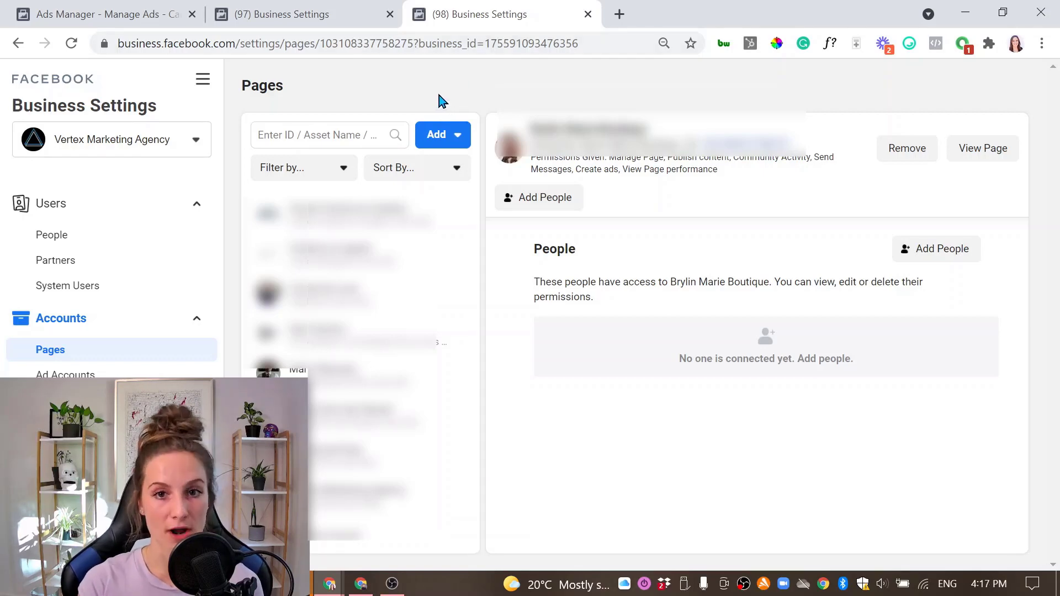
Examine the options for adding Pages, view the Add a Facebook Page form, and close it without adding one.
{"action": "left_click", "coordinate": [436, 138]}
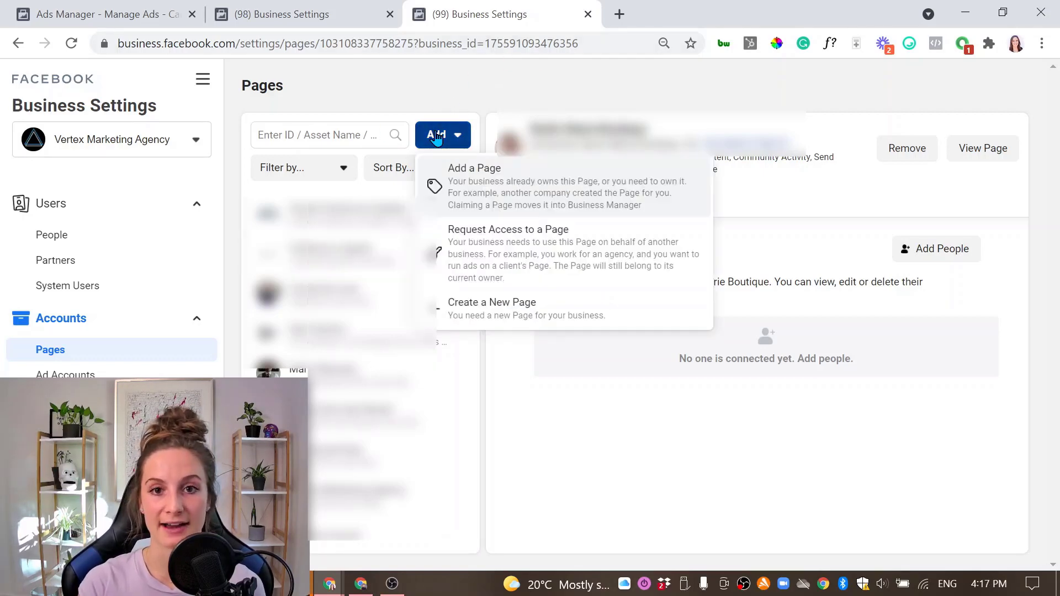
{"action": "left_click", "coordinate": [651, 191]}
{"action": "left_click", "coordinate": [560, 295]}
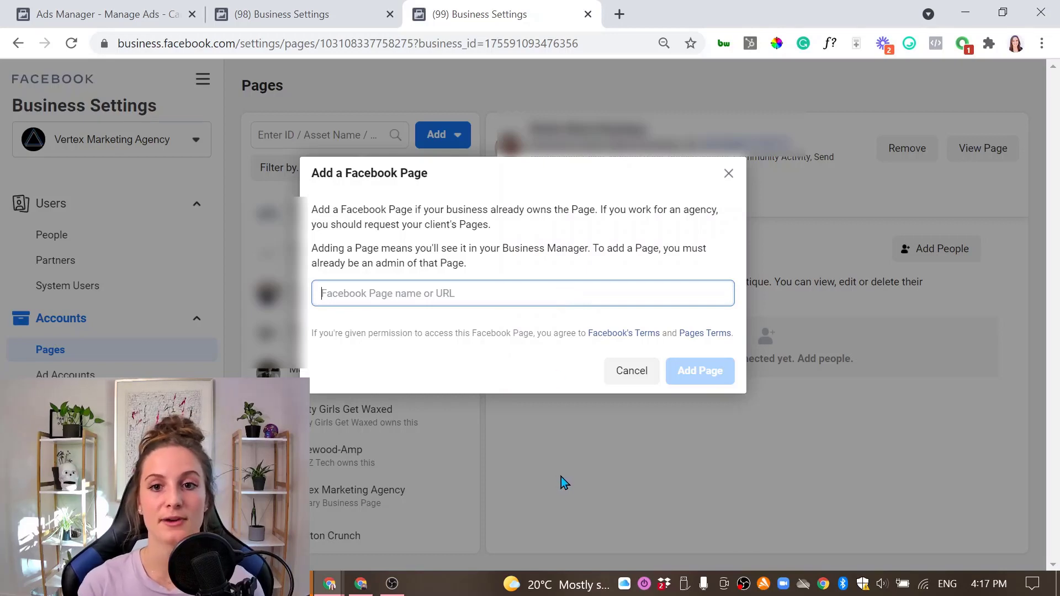
{"action": "left_click", "coordinate": [729, 174]}
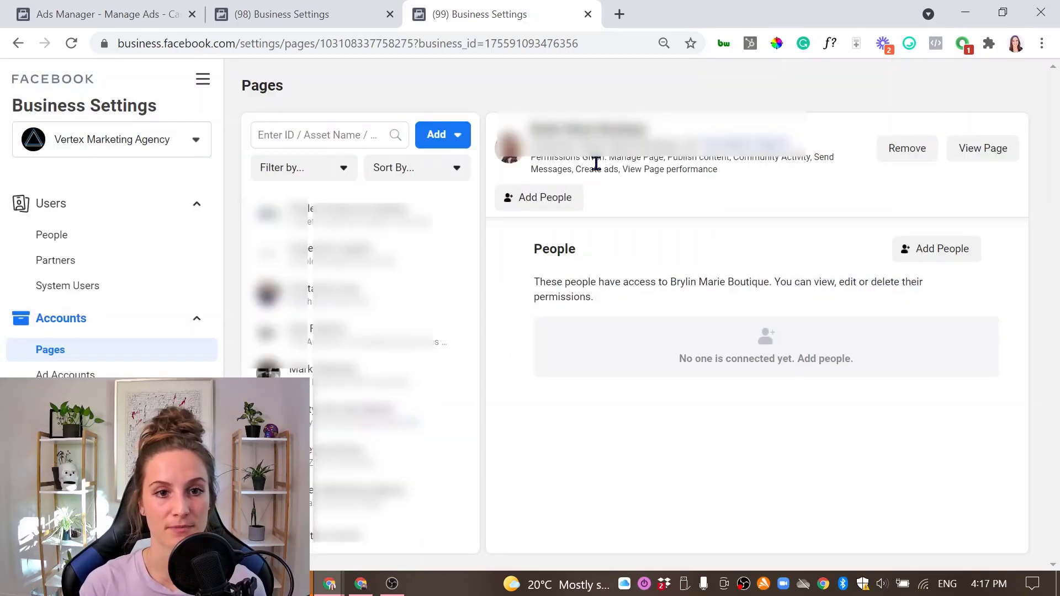
Browse the ad accounts and open the Add An Ad Account form to examine its Ad account ID field.
{"action": "left_click", "coordinate": [148, 375]}
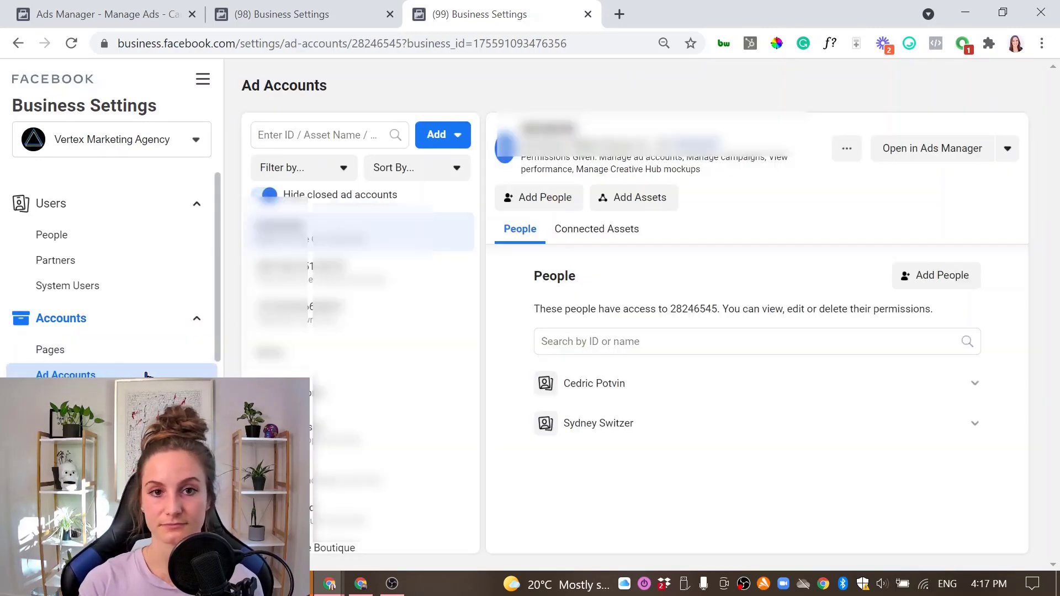
{"action": "scroll", "coordinate": [427, 211], "scroll_direction": "down", "scroll_amount": 5}
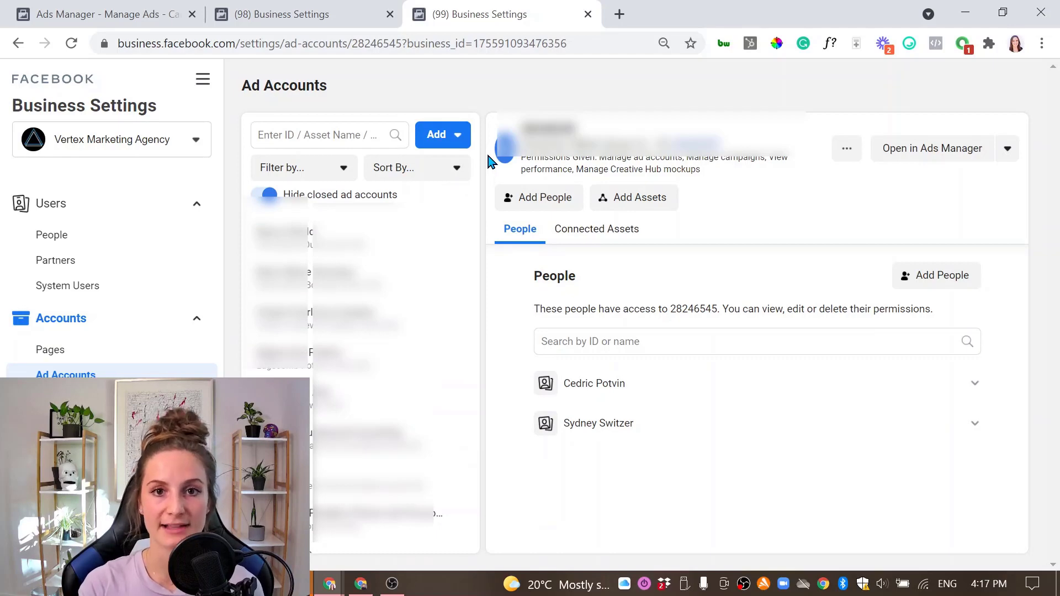
{"action": "left_click", "coordinate": [430, 138]}
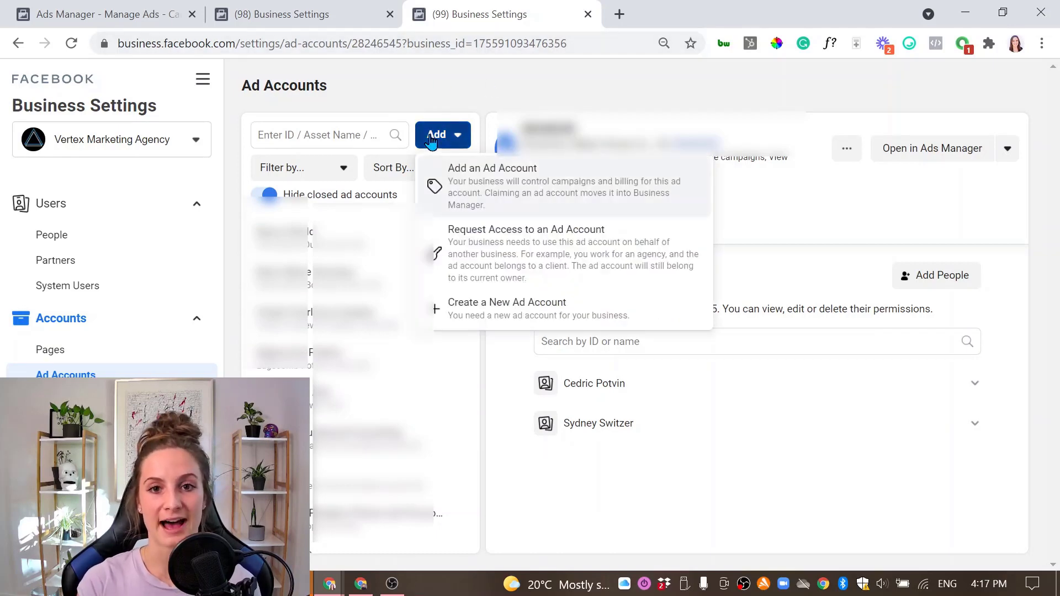
{"action": "left_click", "coordinate": [556, 193]}
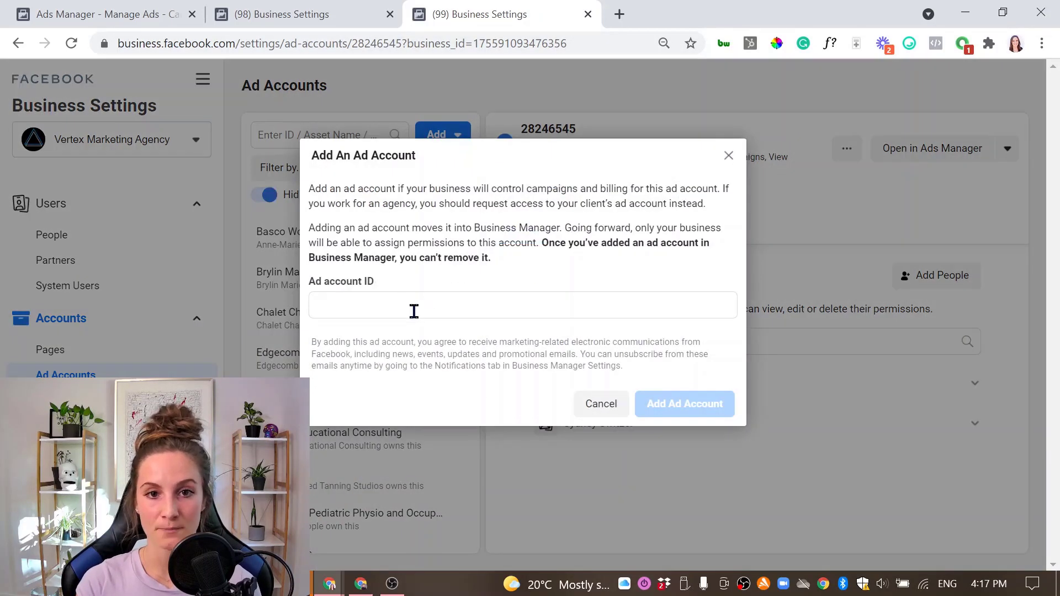
{"action": "left_click_drag", "start_coordinate": [308, 283], "coordinate": [406, 289]}
{"action": "left_click", "coordinate": [369, 282]}
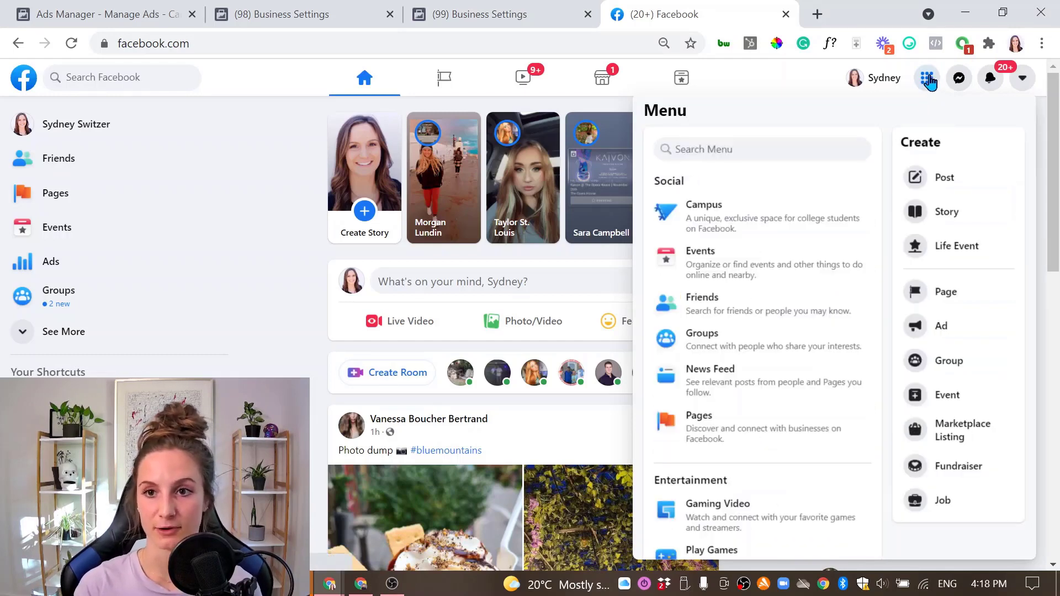
Open Ads Manager from Facebook's Create options and browse the list of available ad accounts.
{"action": "left_click", "coordinate": [935, 327]}
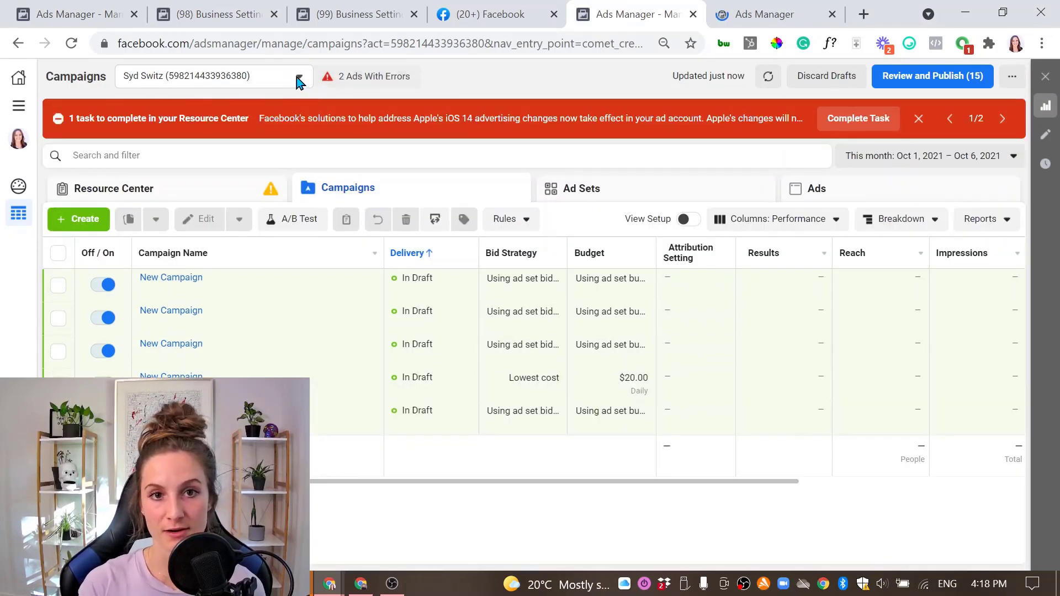
{"action": "left_click", "coordinate": [298, 80]}
{"action": "left_click", "coordinate": [276, 169]}
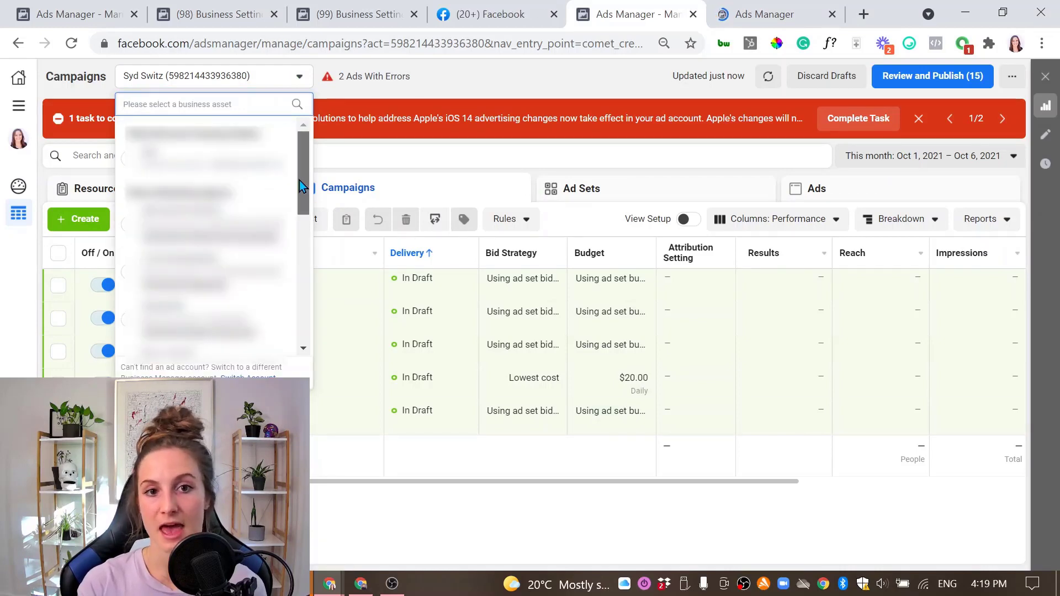
{"action": "left_click_drag", "start_coordinate": [299, 180], "coordinate": [302, 209]}
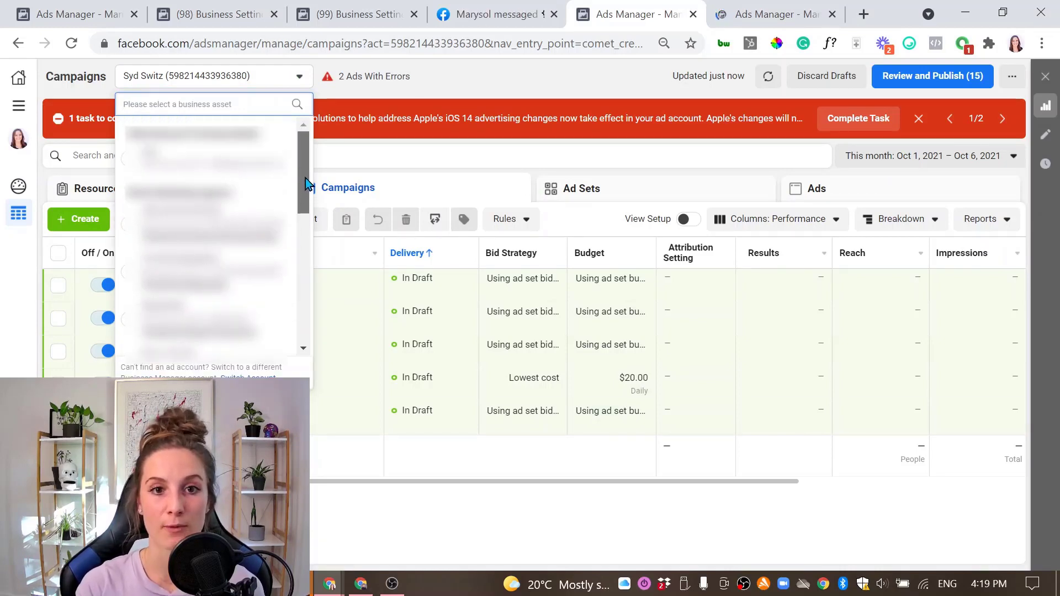
Close the Facebook tab, select the personal ad account's ID in the Ads Manager URL, and return to the empty Ad account ID field.
{"action": "left_click", "coordinate": [554, 14]}
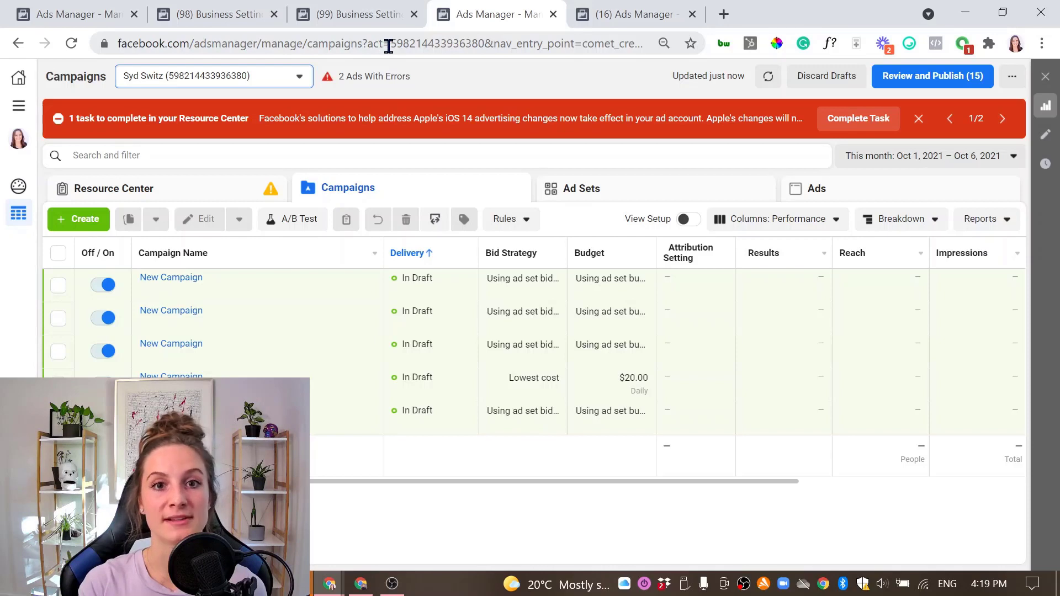
{"action": "left_click_drag", "start_coordinate": [390, 44], "coordinate": [487, 73]}
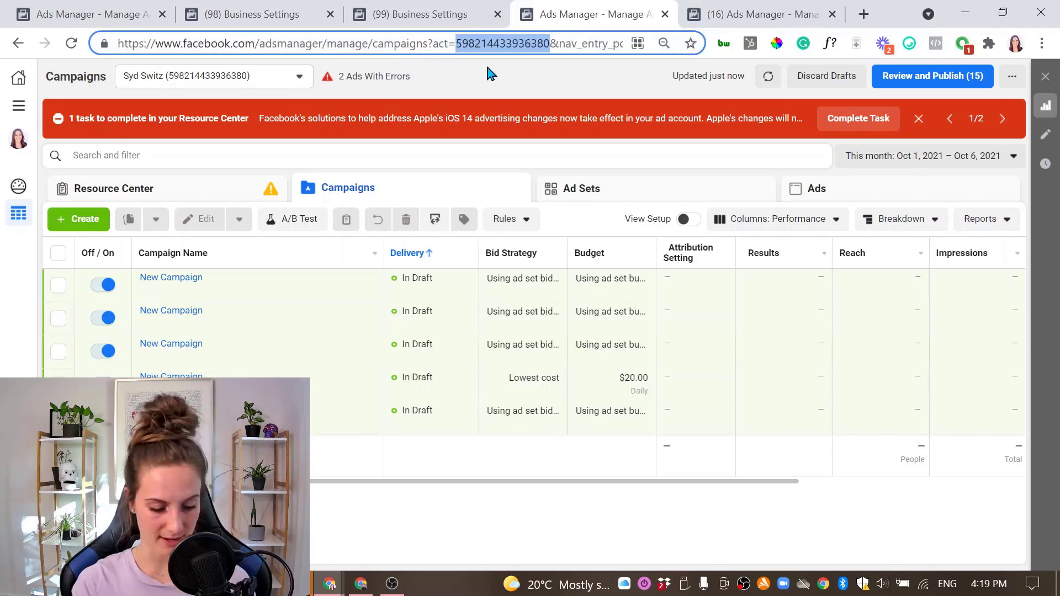
{"action": "left_click", "coordinate": [421, 14]}
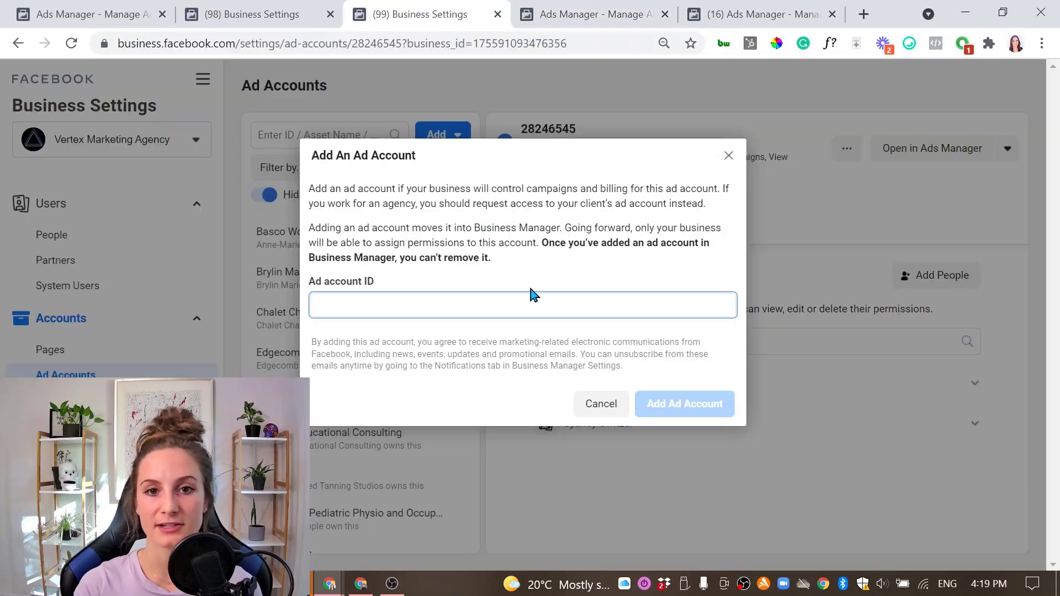
{"action": "left_click", "coordinate": [474, 303]}
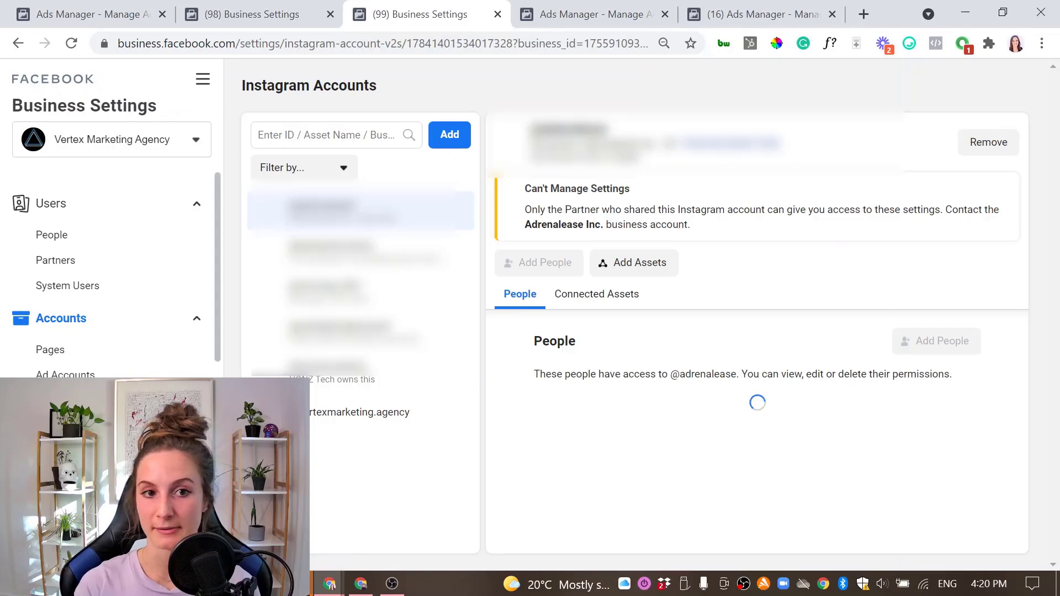
Open the Add an Instagram Account form and read its description of the access being granted.
{"action": "left_click", "coordinate": [447, 137]}
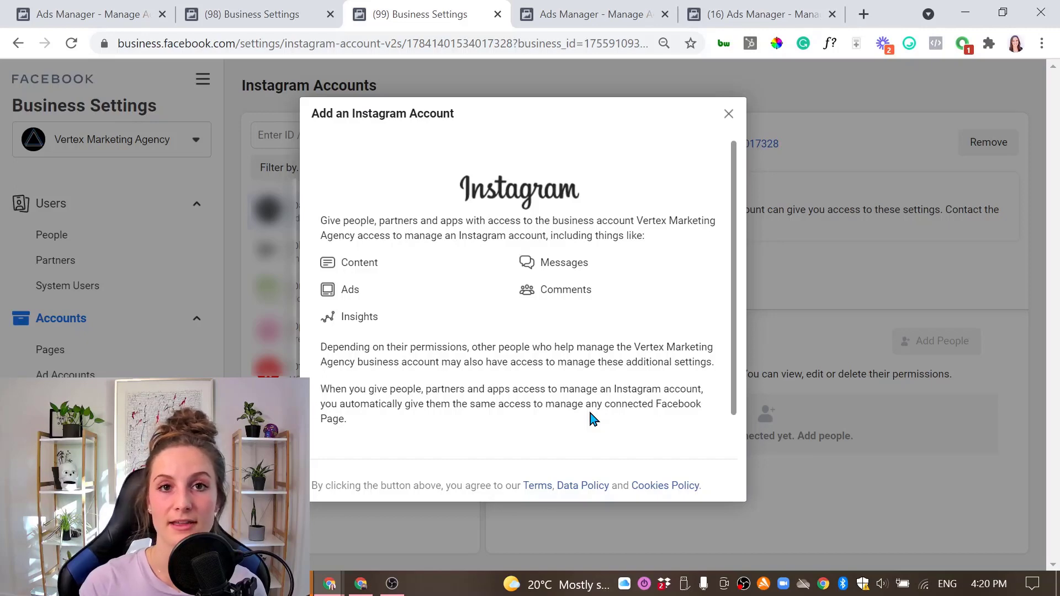
{"action": "scroll", "coordinate": [587, 330], "scroll_direction": "down", "scroll_amount": 1}
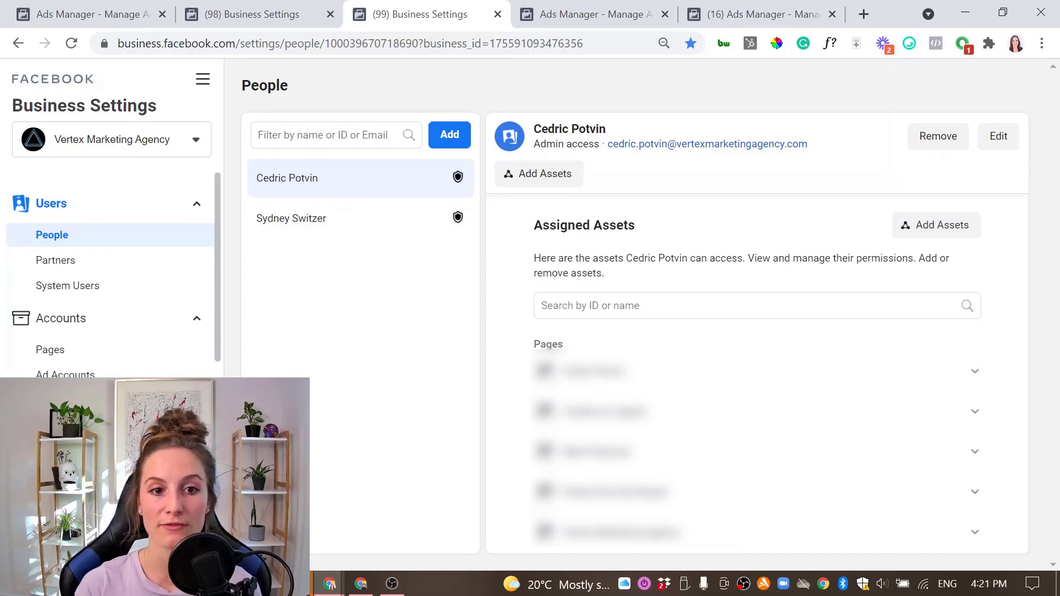
Show the people who have access to the Vertex Marketing Agency Page.
{"action": "left_click", "coordinate": [149, 353]}
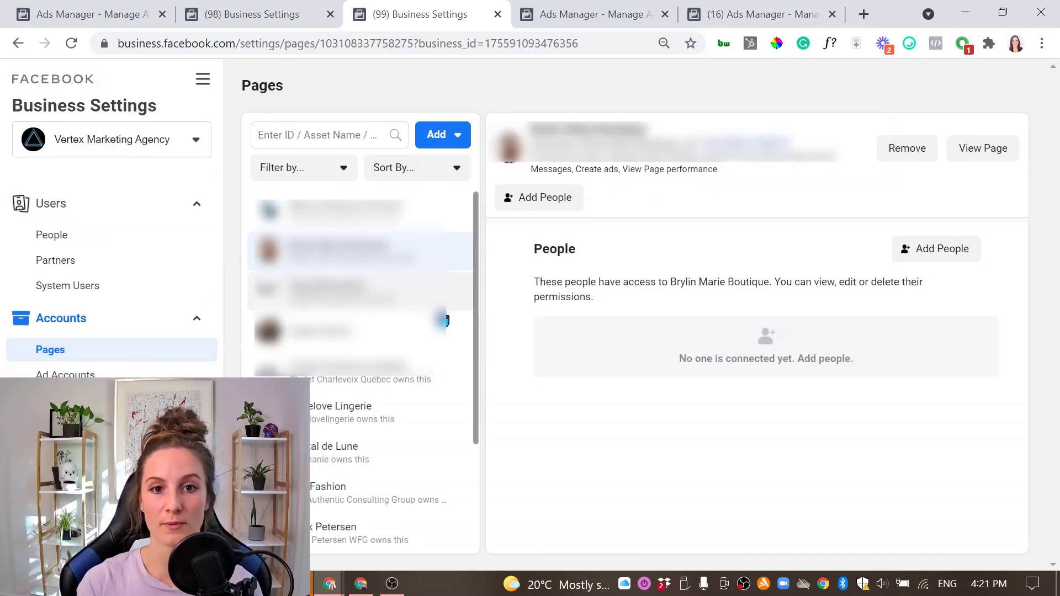
{"action": "scroll", "coordinate": [389, 452], "scroll_direction": "down", "scroll_amount": 3}
{"action": "left_click", "coordinate": [368, 492]}
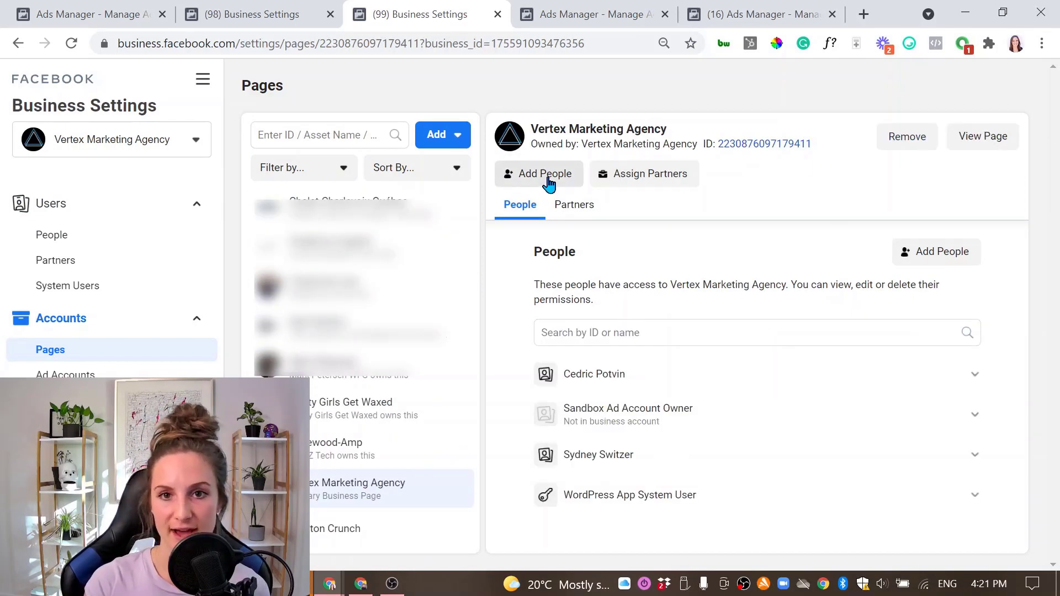
Examine the Invite People form in the People section and close it without inviting anyone.
{"action": "left_click", "coordinate": [74, 242]}
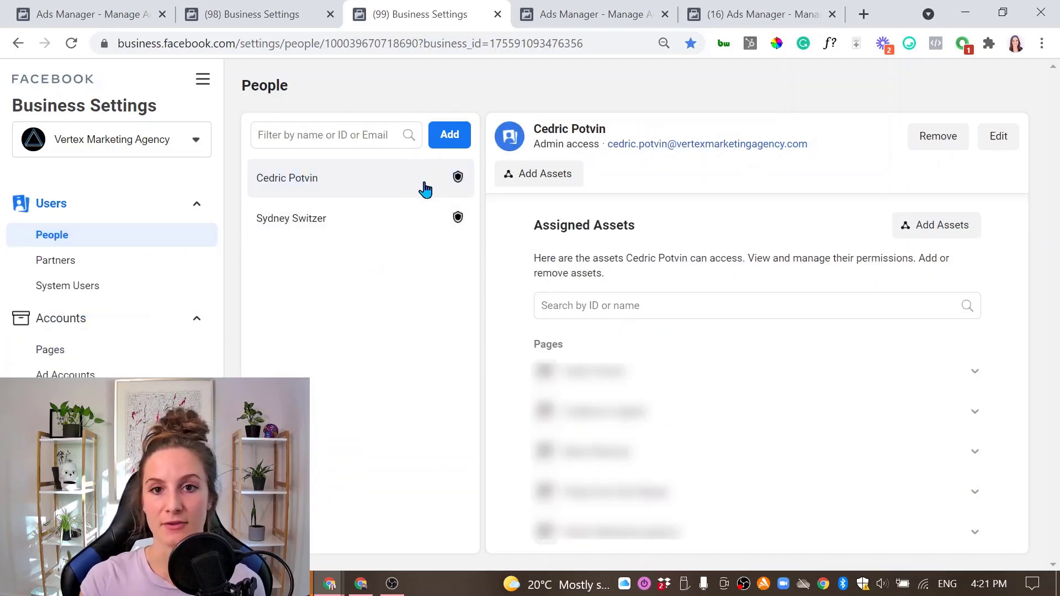
{"action": "left_click", "coordinate": [439, 139]}
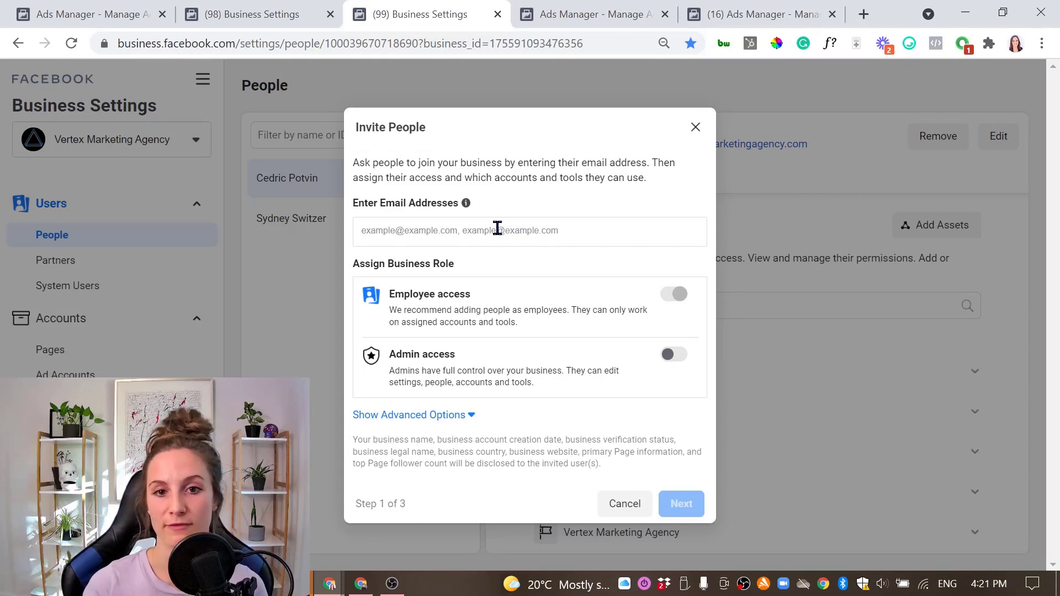
{"action": "left_click", "coordinate": [695, 127]}
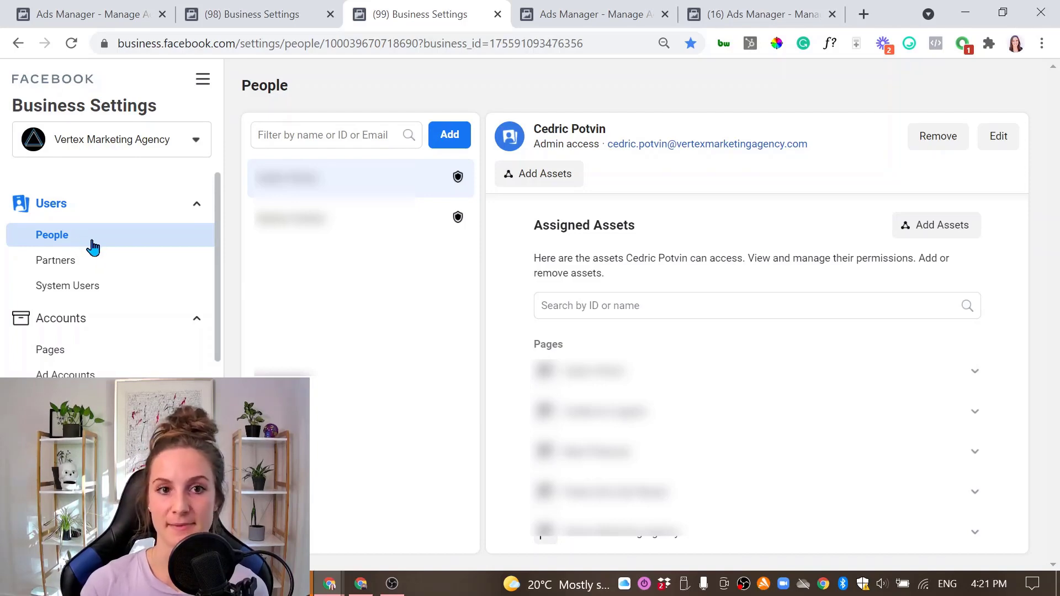
View the Partners section, examine the form for giving a partner access to business assets, and close it without adding one.
{"action": "left_click", "coordinate": [106, 271]}
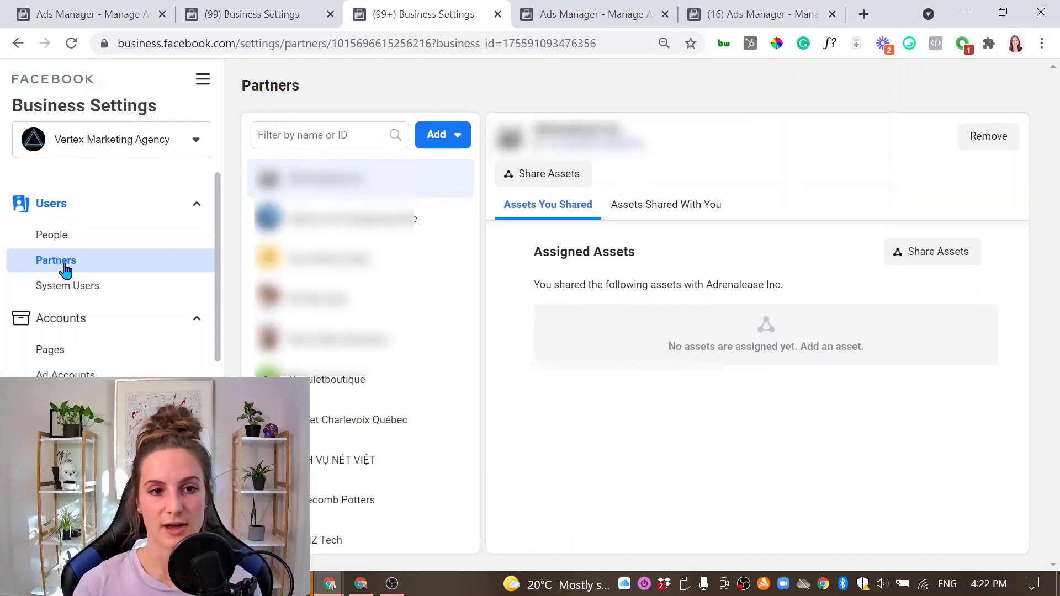
{"action": "left_click", "coordinate": [436, 138]}
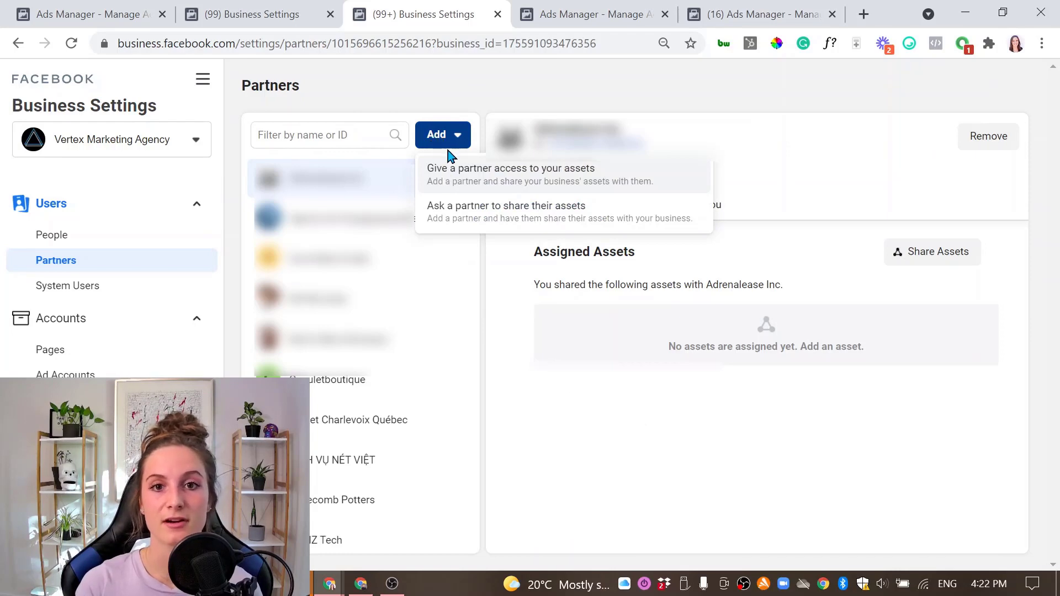
{"action": "left_click", "coordinate": [640, 187]}
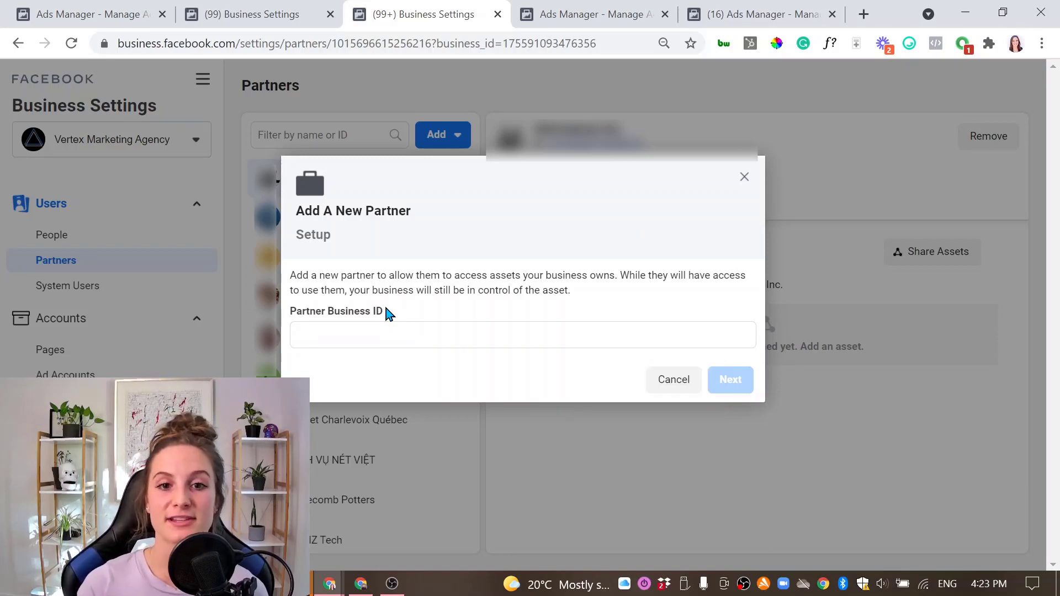
{"action": "left_click", "coordinate": [744, 177]}
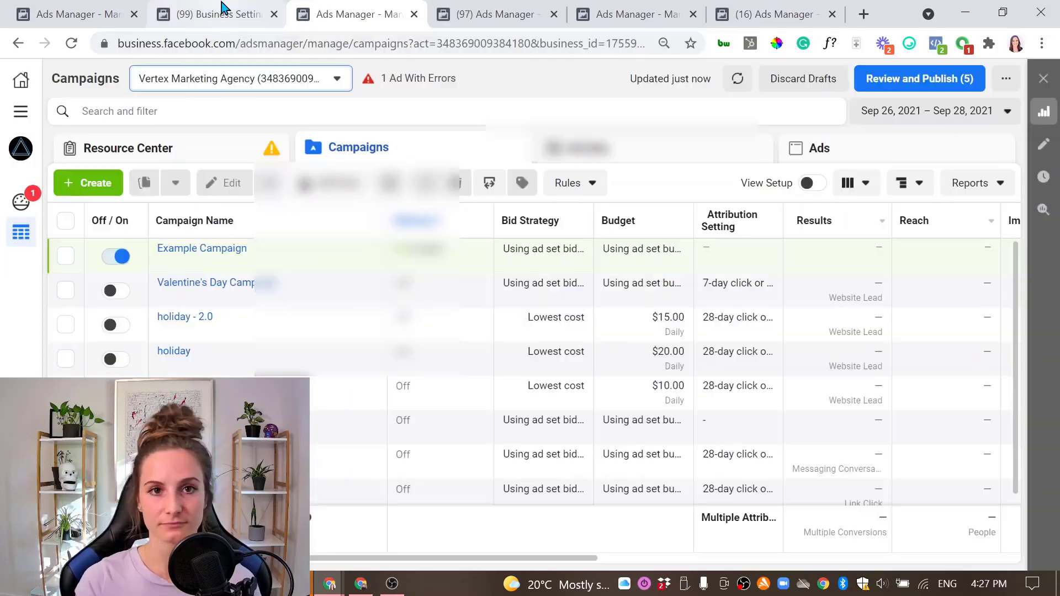
Return to the People section of Business Settings and look over the Accounts and Data Sources categories.
{"action": "left_click", "coordinate": [220, 14]}
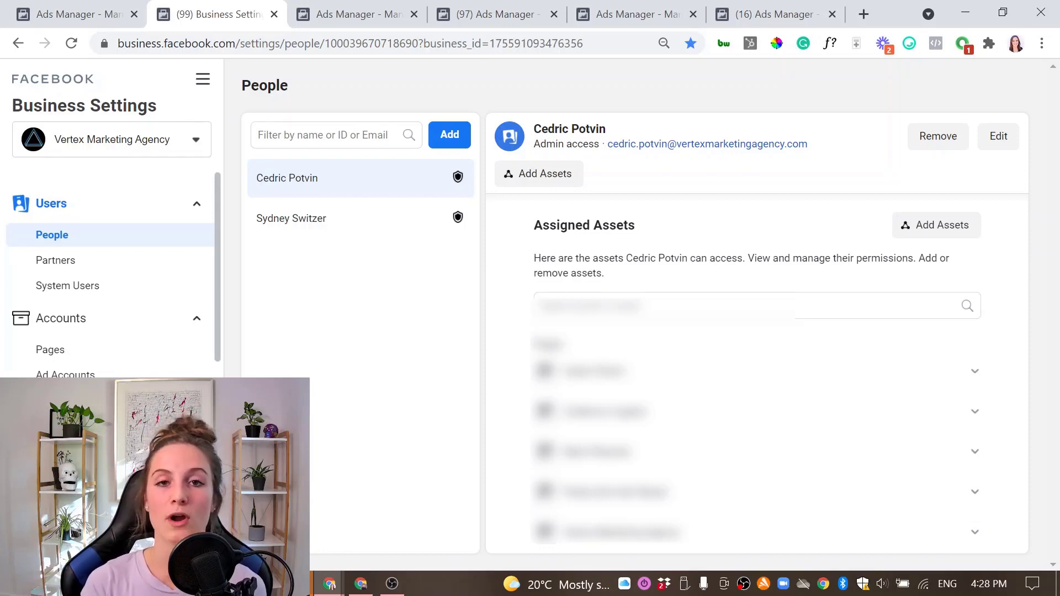
{"action": "scroll", "coordinate": [180, 322], "scroll_direction": "down", "scroll_amount": 2}
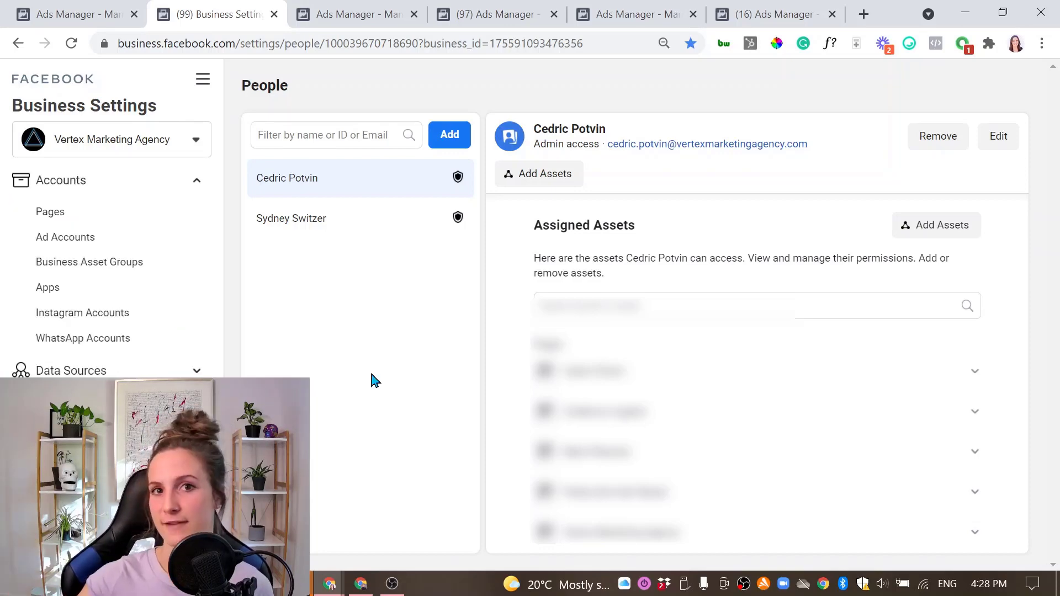